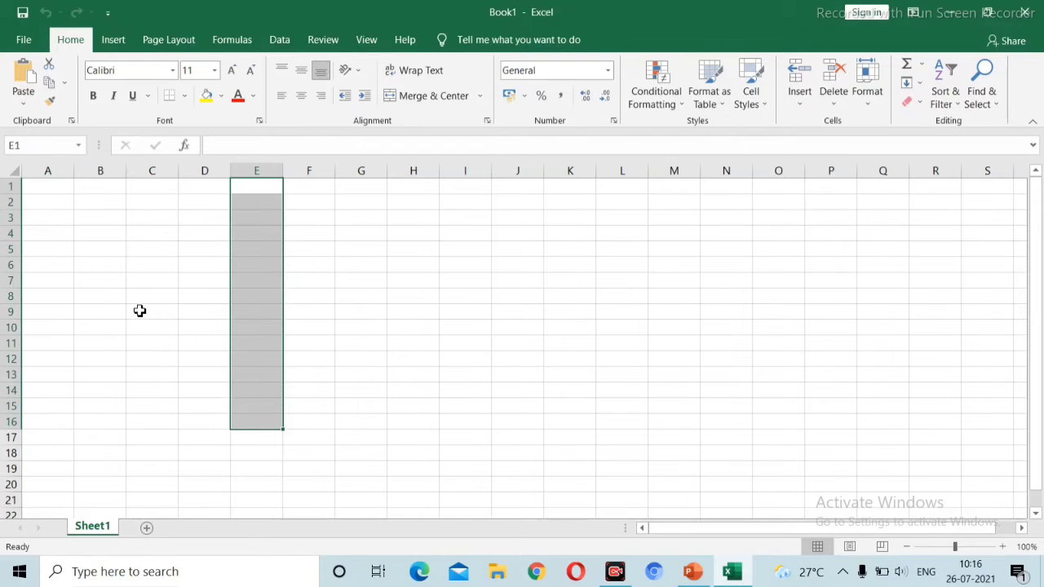
{"action": "left_click_drag", "start_coordinate": [138, 310], "coordinate": [653, 312]}
{"action": "left_click_drag", "start_coordinate": [268, 270], "coordinate": [270, 270]}
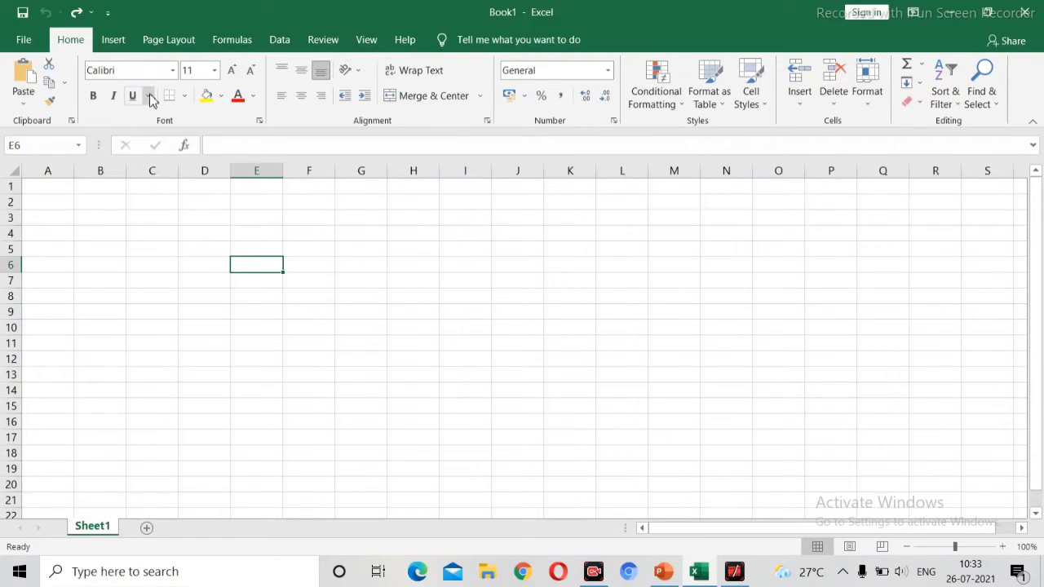
Step: Enter the heading Sr.no in cell A2
{"action": "left_click", "coordinate": [34, 207]}
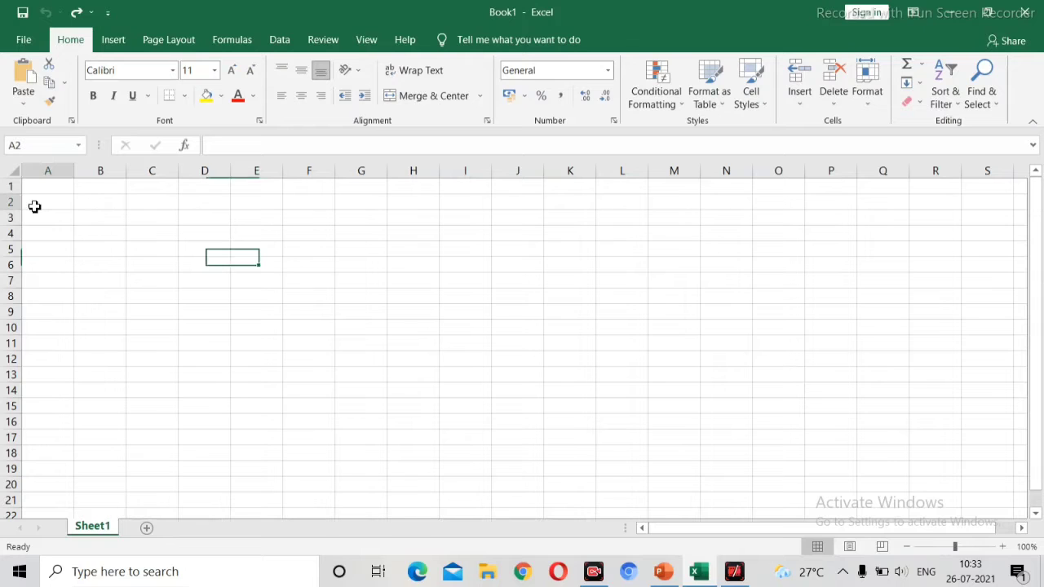
{"action": "type", "text": "S"}
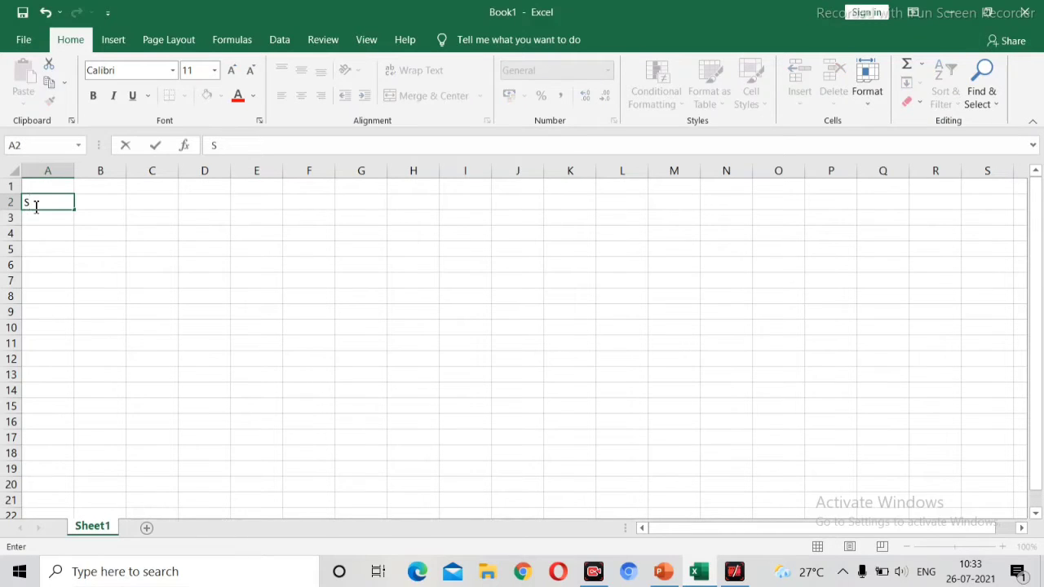
{"action": "type", "text": "r.no"}
{"action": "left_click", "coordinate": [90, 207]}
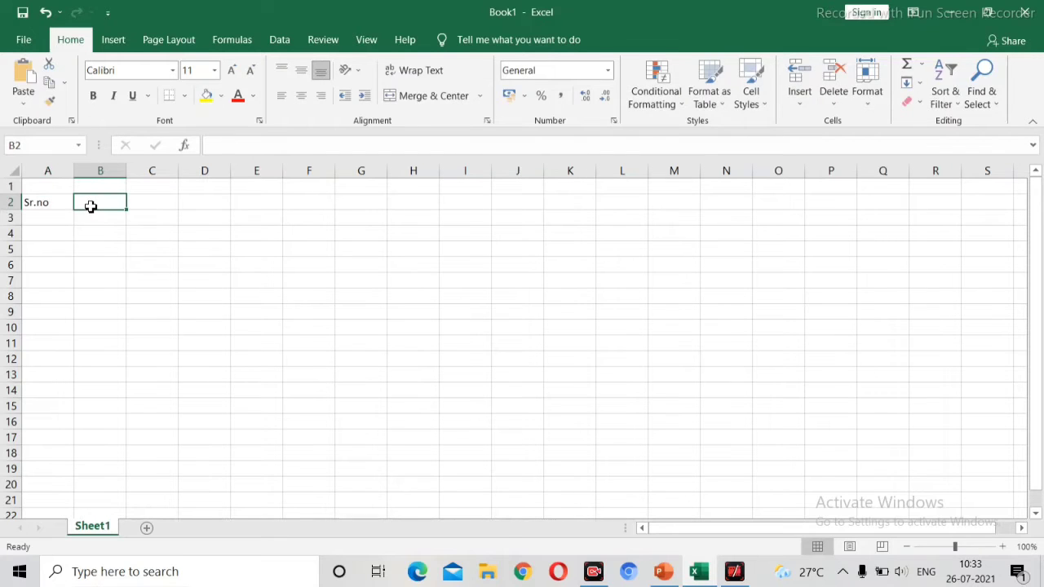
Step: Enter the heading Name of school in cell B2
{"action": "type", "text": "Name of"}
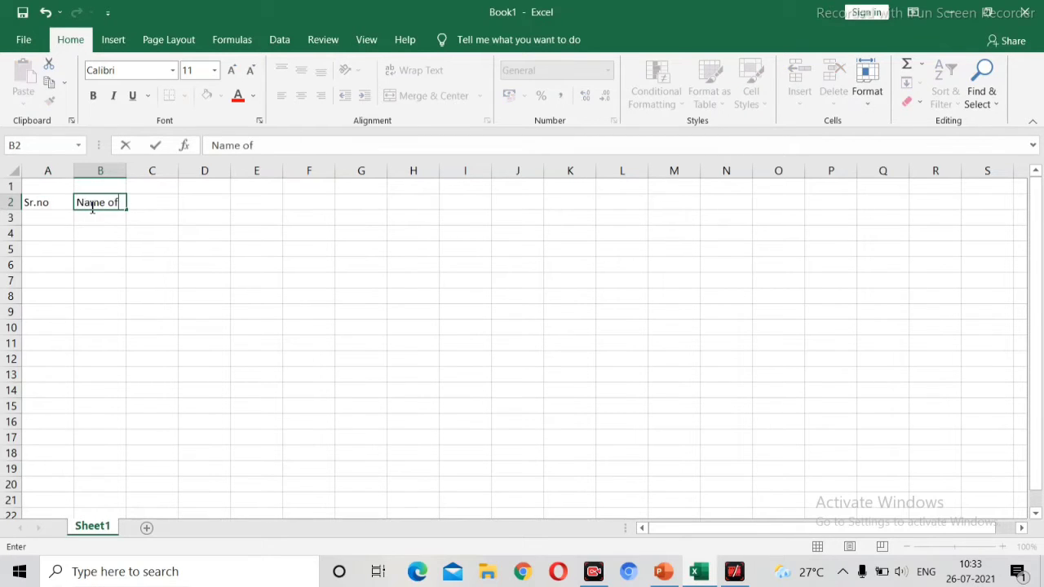
{"action": "type", "text": " school"}
{"action": "left_click", "coordinate": [178, 234]}
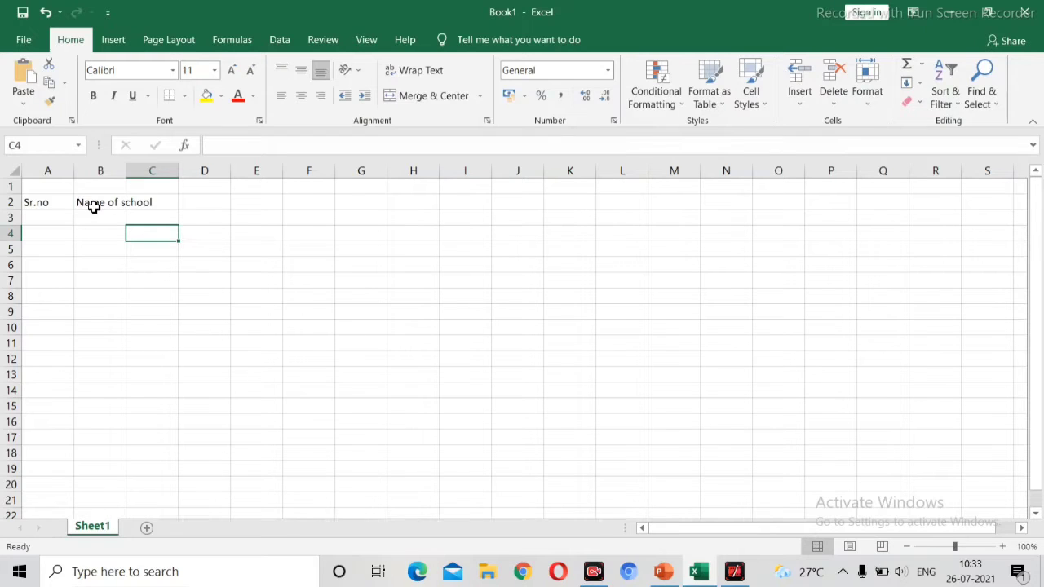
Step: Resize column B so its width fits the Name of school heading
{"action": "left_click", "coordinate": [120, 172]}
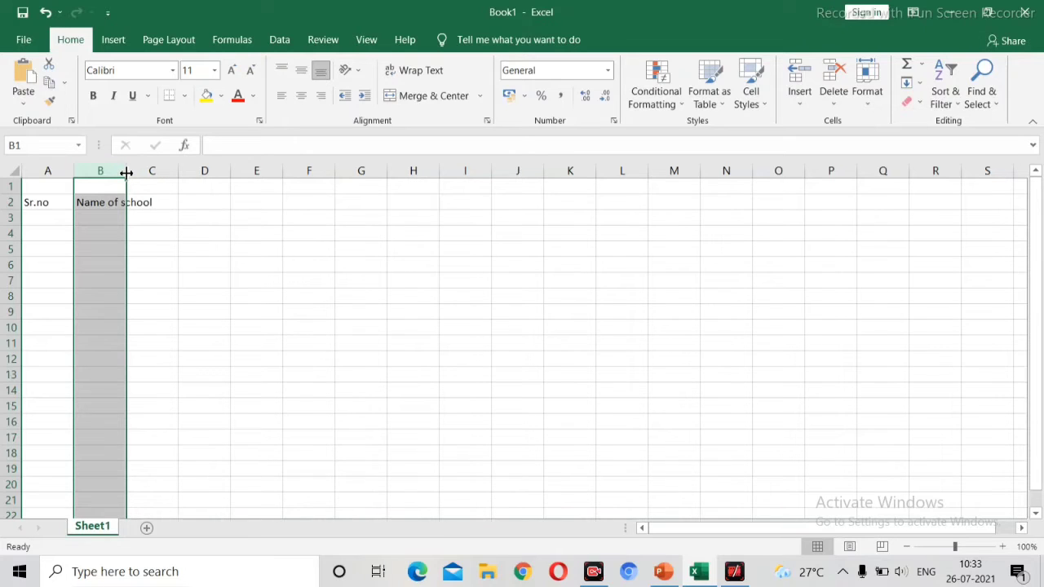
{"action": "left_click_drag", "start_coordinate": [126, 173], "coordinate": [164, 173]}
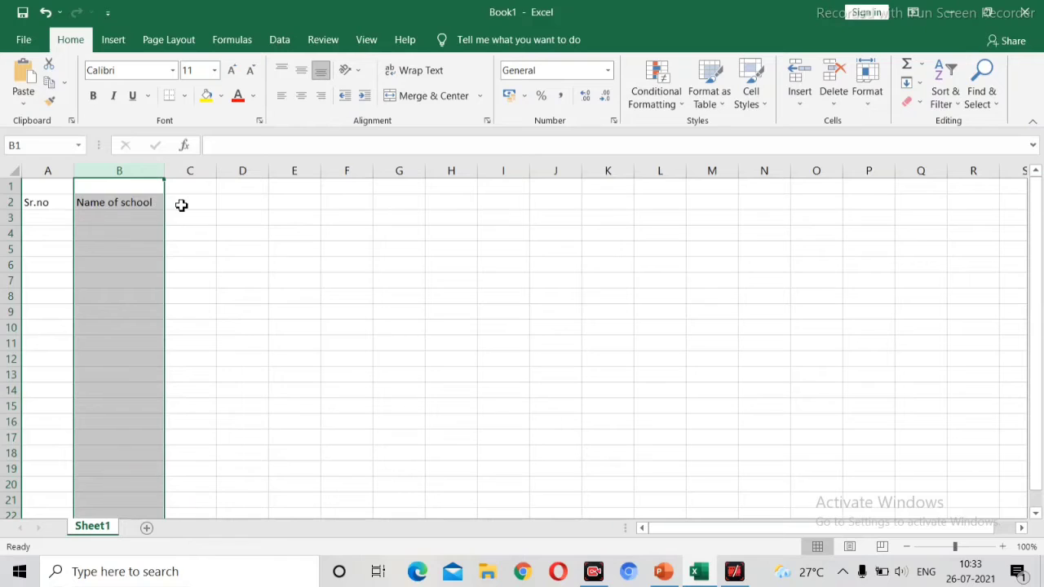
{"action": "left_click", "coordinate": [181, 205]}
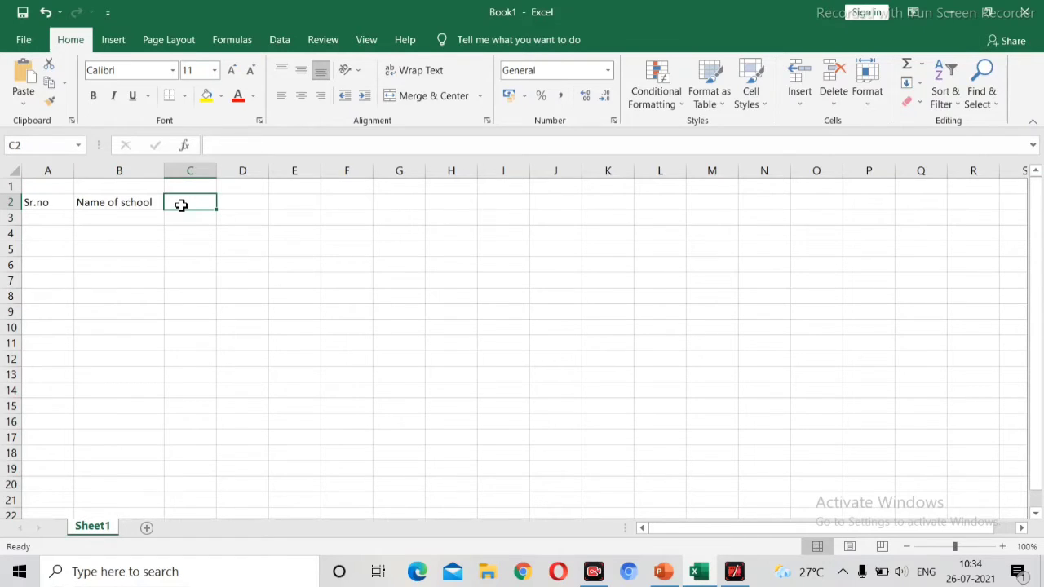
{"action": "left_click_drag", "start_coordinate": [163, 172], "coordinate": [128, 174]}
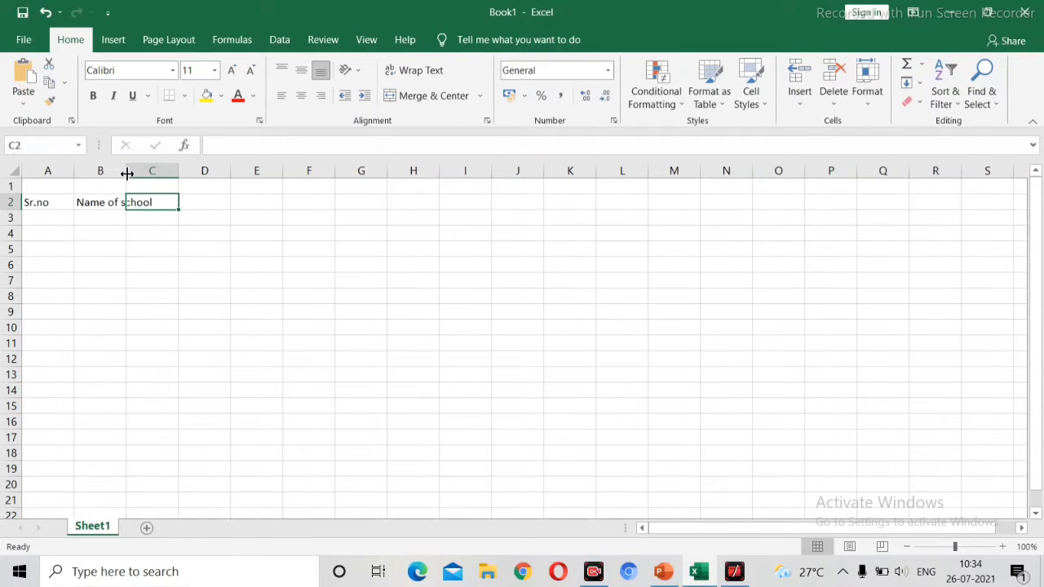
{"action": "double_click", "coordinate": [128, 173]}
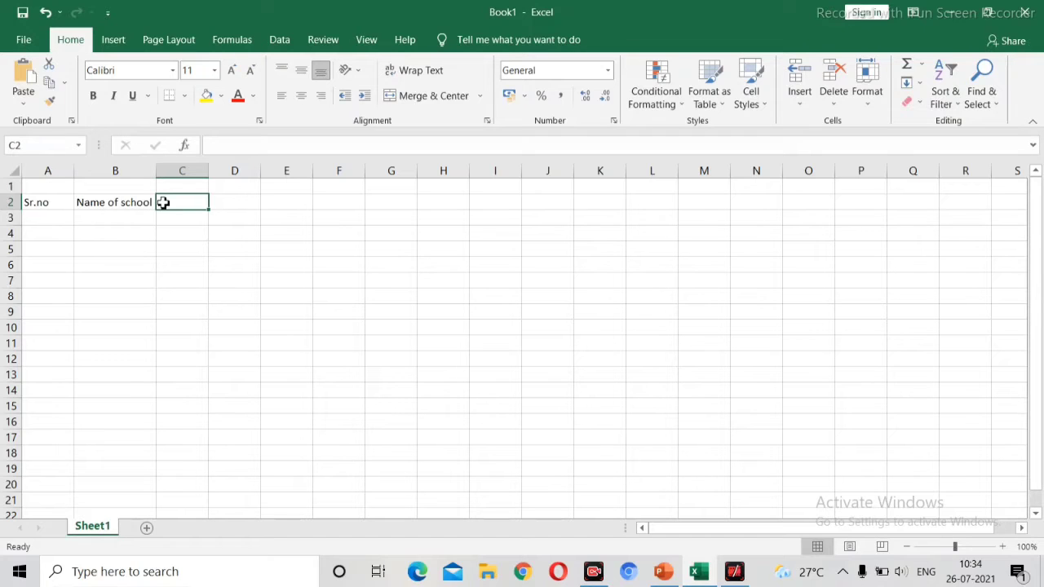
Step: Enter the heading Name of students in cell C2
{"action": "type", "text": "N"}
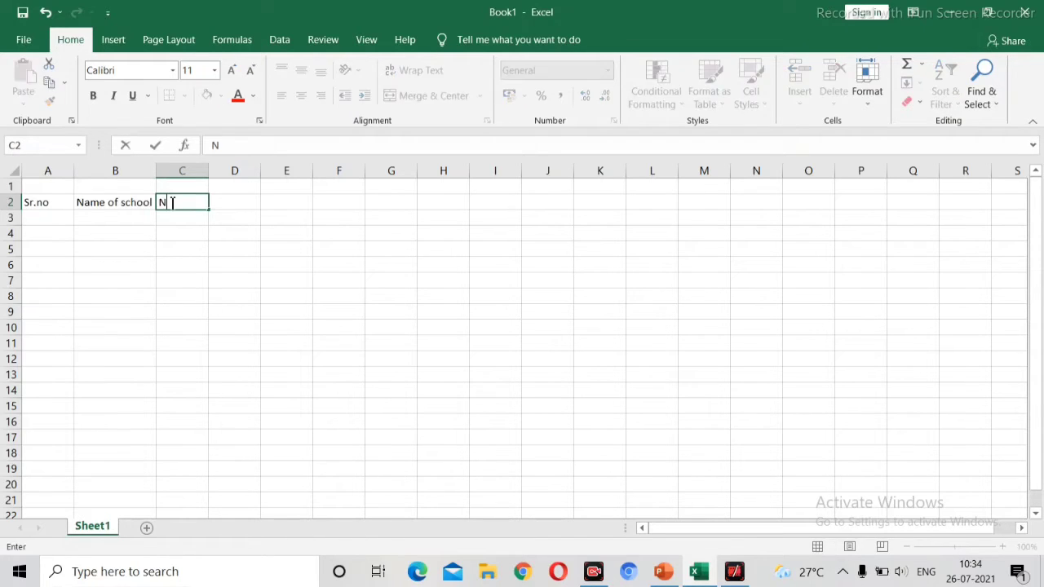
{"action": "type", "text": "a,me"}
{"action": "key", "text": "BackSpace"}
{"action": "key", "text": "BackSpace"}
{"action": "type", "text": "me of students"}
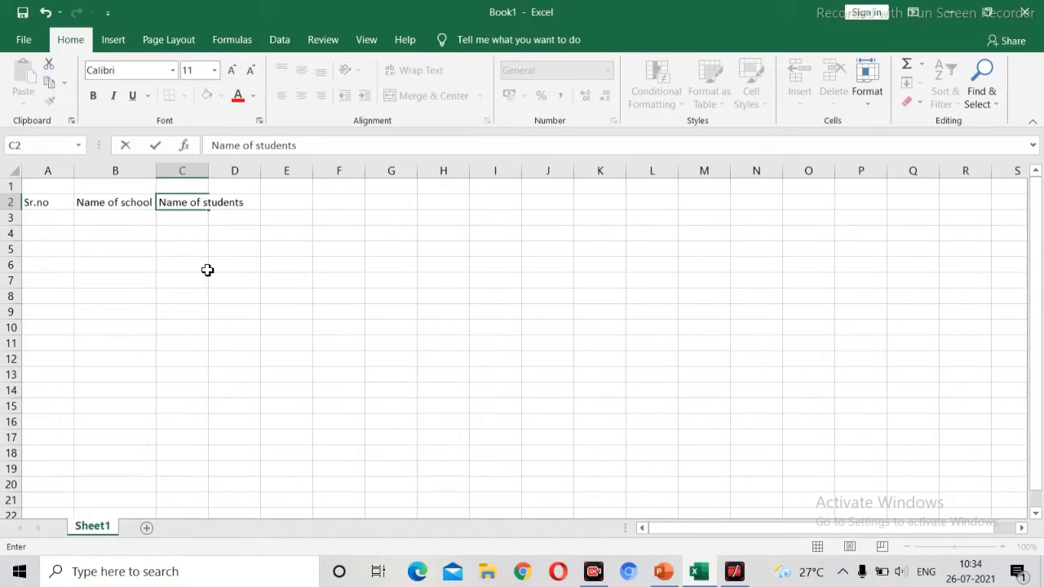
{"action": "left_click", "coordinate": [201, 236]}
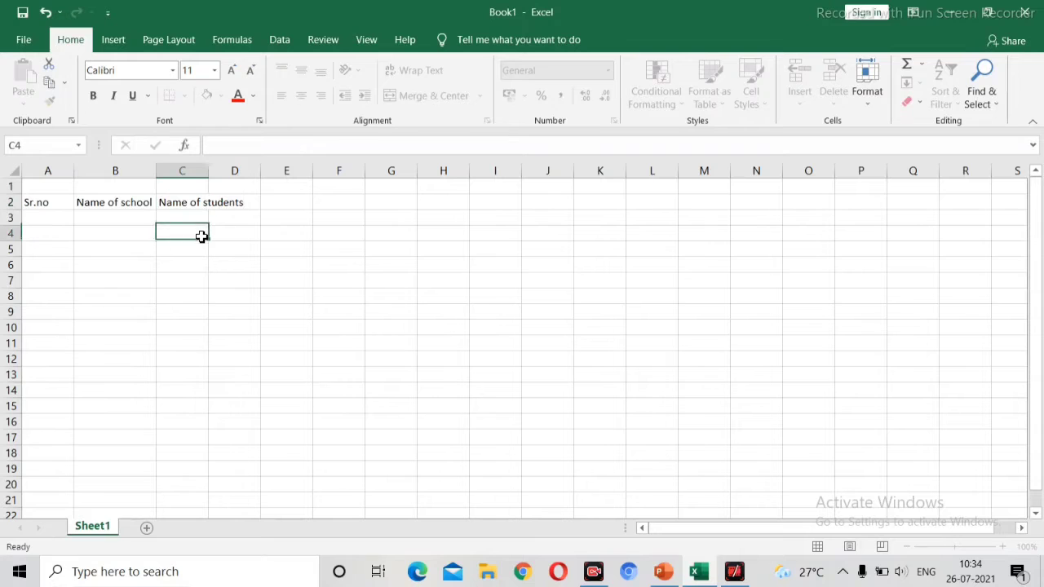
Step: Autofit column C to the width of the Name of students heading
{"action": "double_click", "coordinate": [209, 171]}
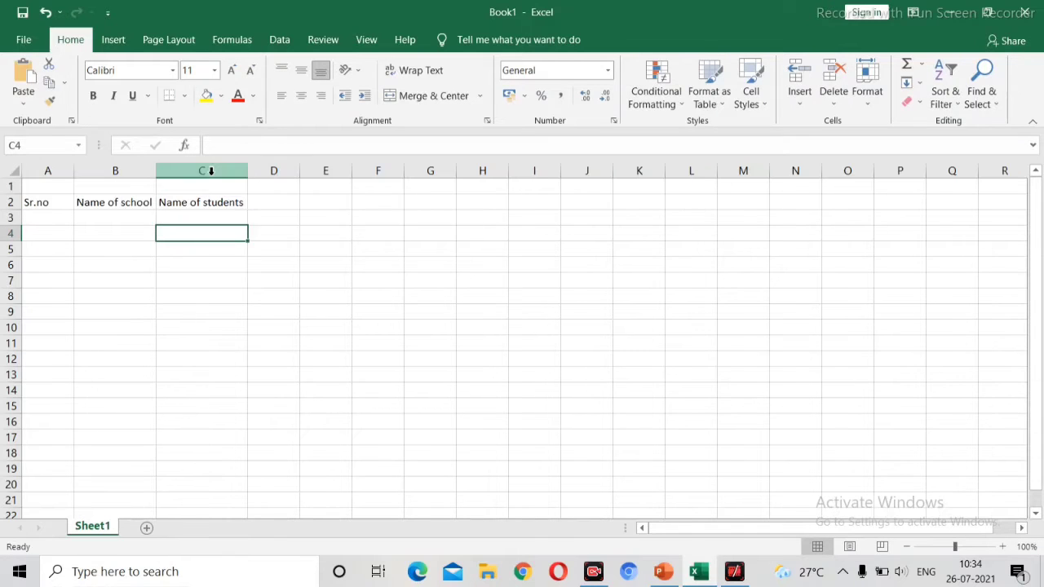
{"action": "left_click", "coordinate": [52, 218]}
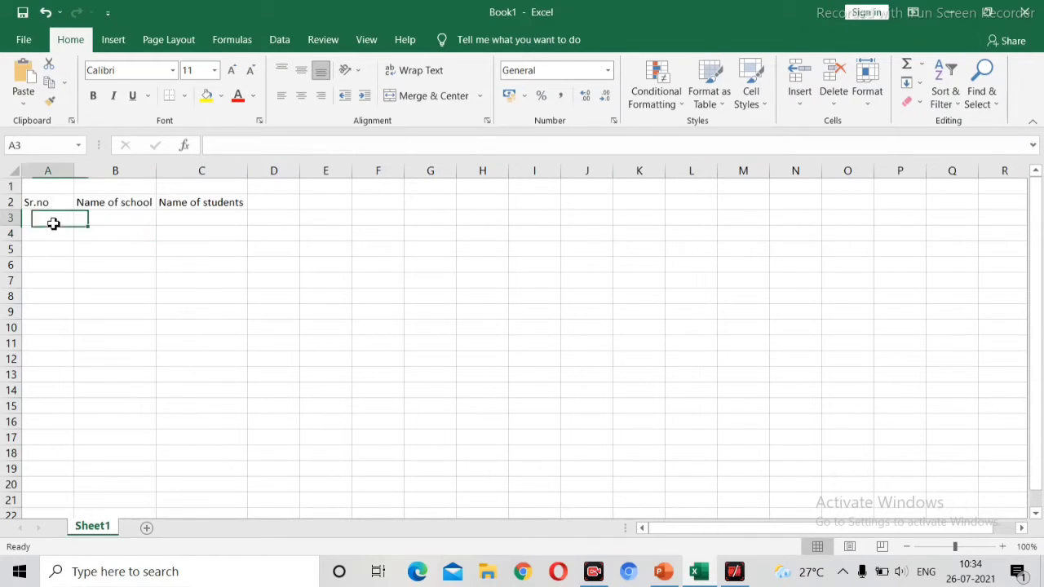
Step: Change the font of the Sr.no heading in A2 to Agency FB
{"action": "left_click", "coordinate": [45, 203]}
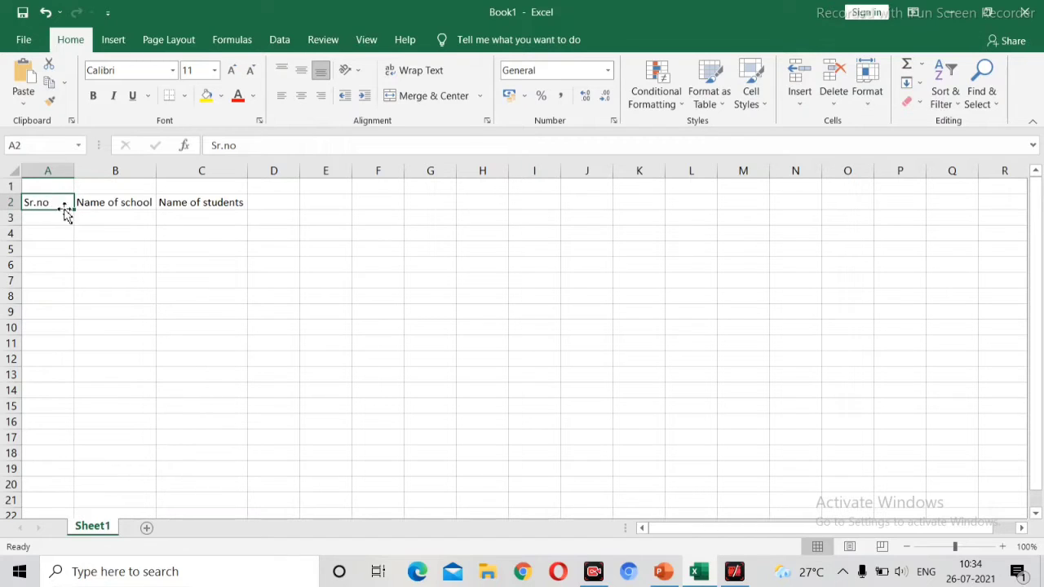
{"action": "double_click", "coordinate": [63, 204]}
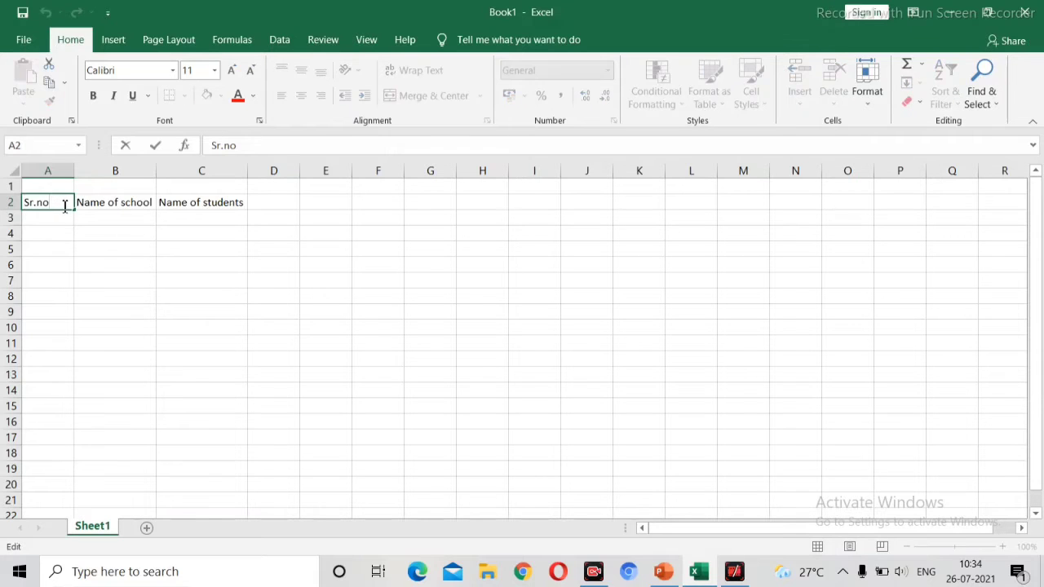
{"action": "left_click_drag", "start_coordinate": [54, 203], "coordinate": [23, 203]}
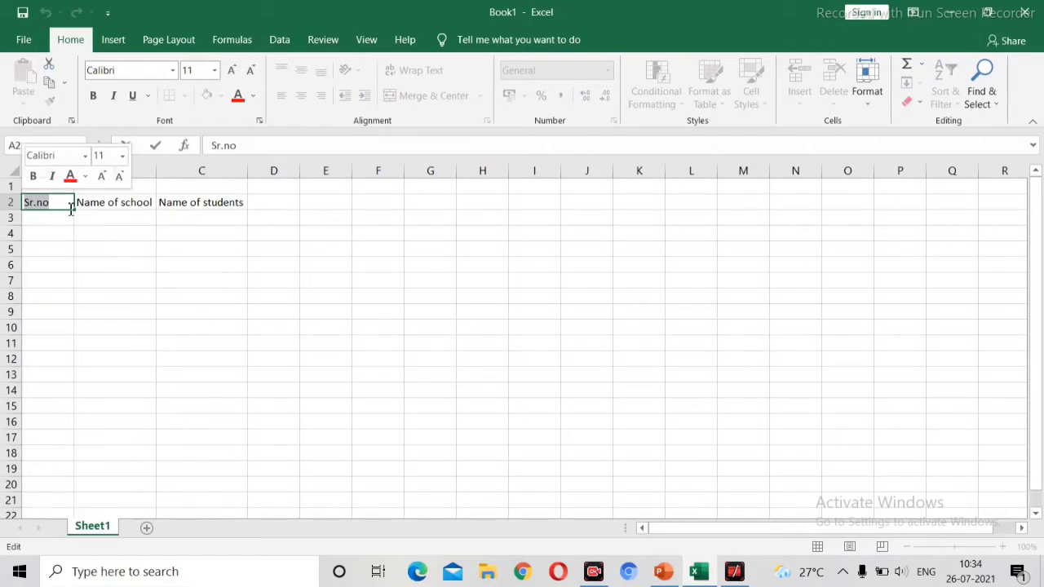
{"action": "left_click", "coordinate": [172, 70]}
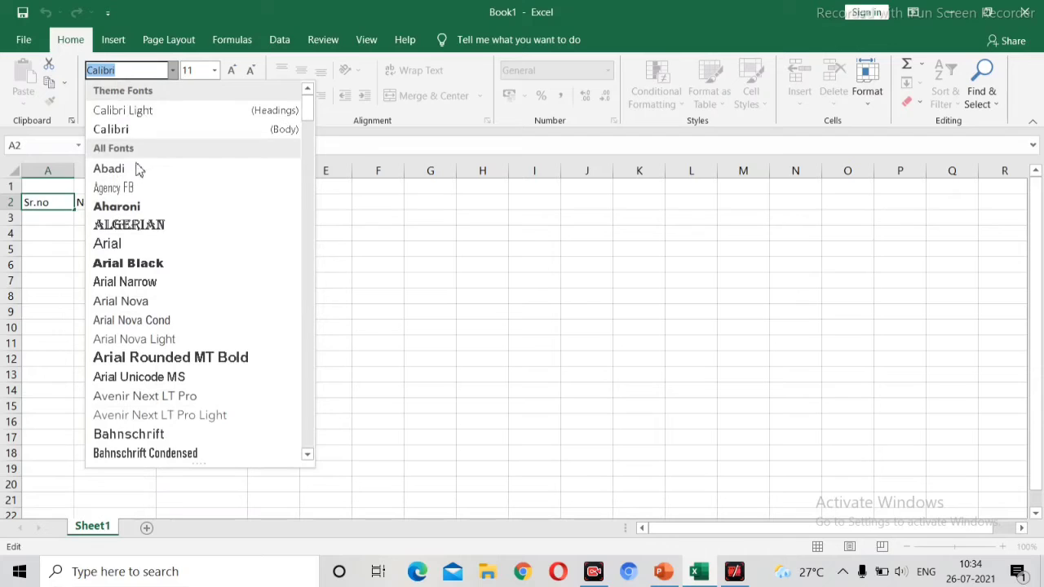
{"action": "left_click", "coordinate": [129, 190]}
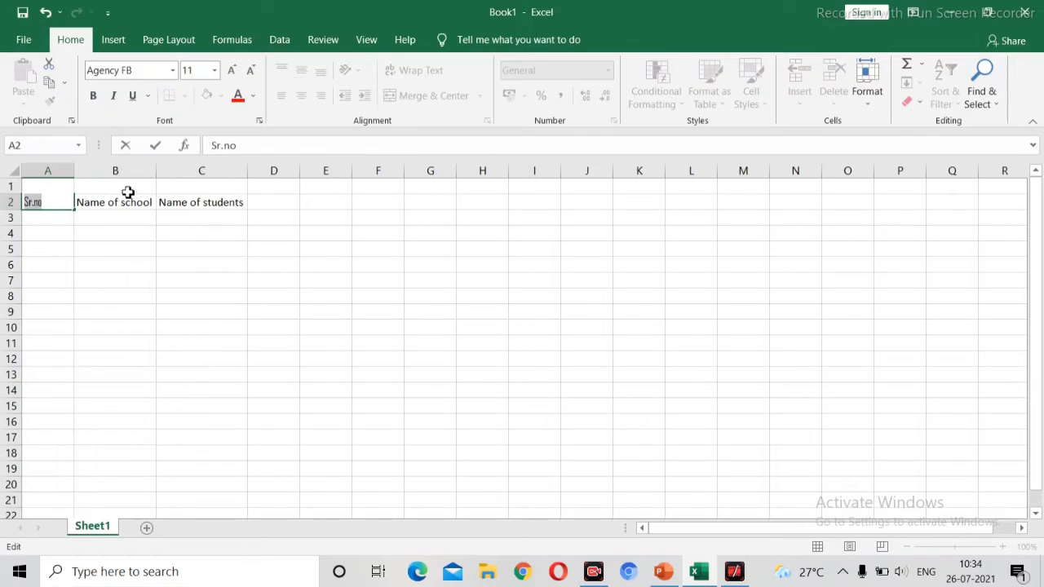
{"action": "left_click", "coordinate": [96, 227]}
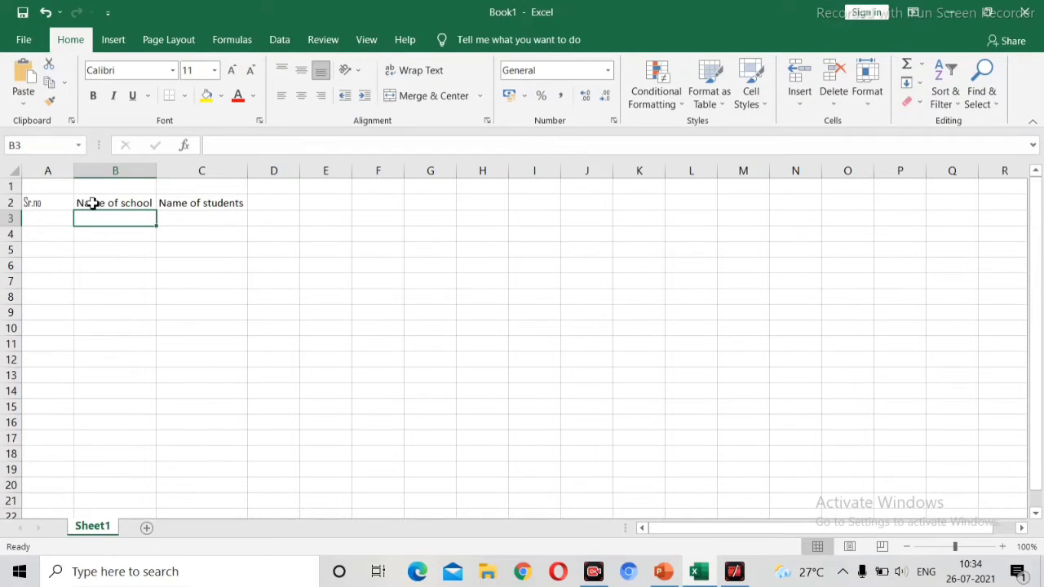
{"action": "left_click", "coordinate": [93, 203]}
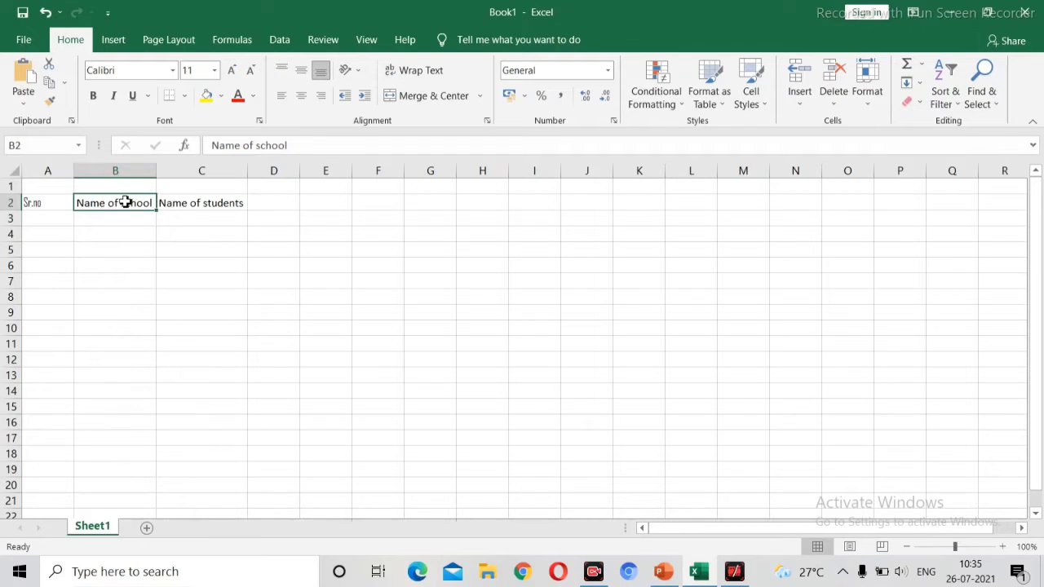
{"action": "double_click", "coordinate": [124, 202]}
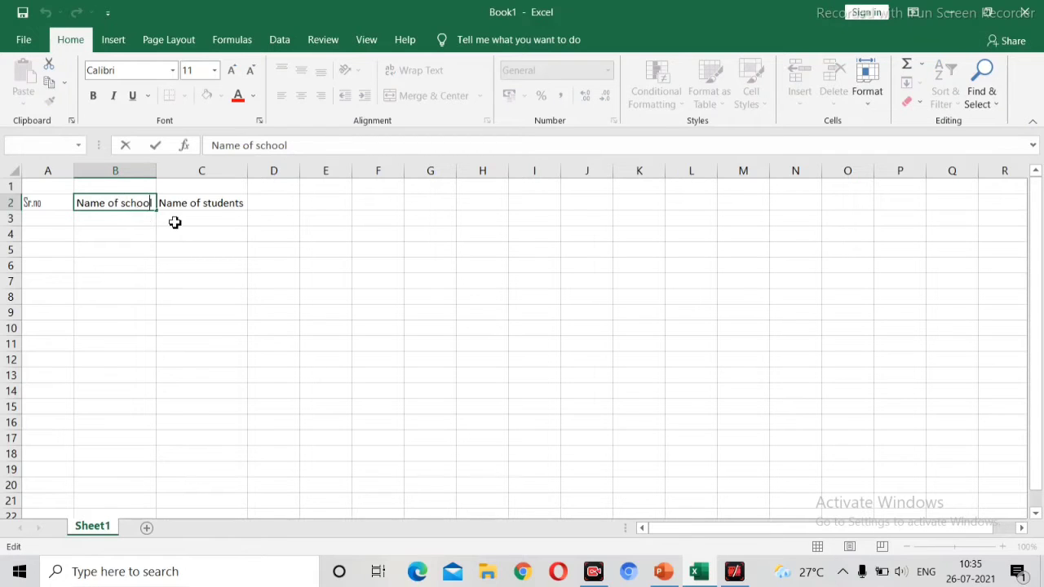
{"action": "type", "text": "1233"}
{"action": "key", "text": "BackSpace"}
{"action": "key", "text": "BackSpace"}
{"action": "key", "text": "BackSpace"}
{"action": "left_click", "coordinate": [174, 222]}
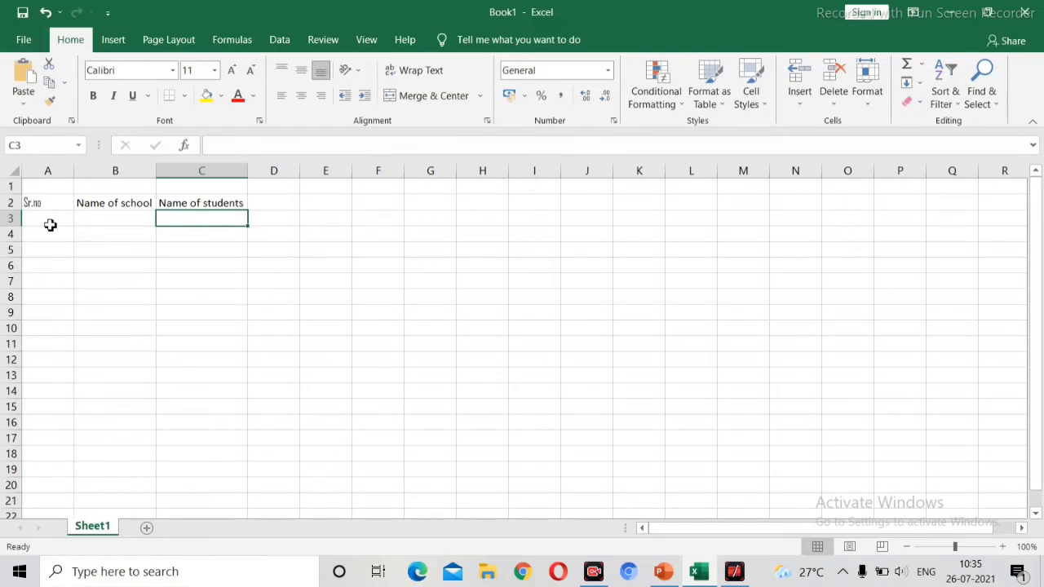
Step: Set the Name of school heading in B2 to the Algerian font and autofit column B
{"action": "left_click", "coordinate": [88, 203]}
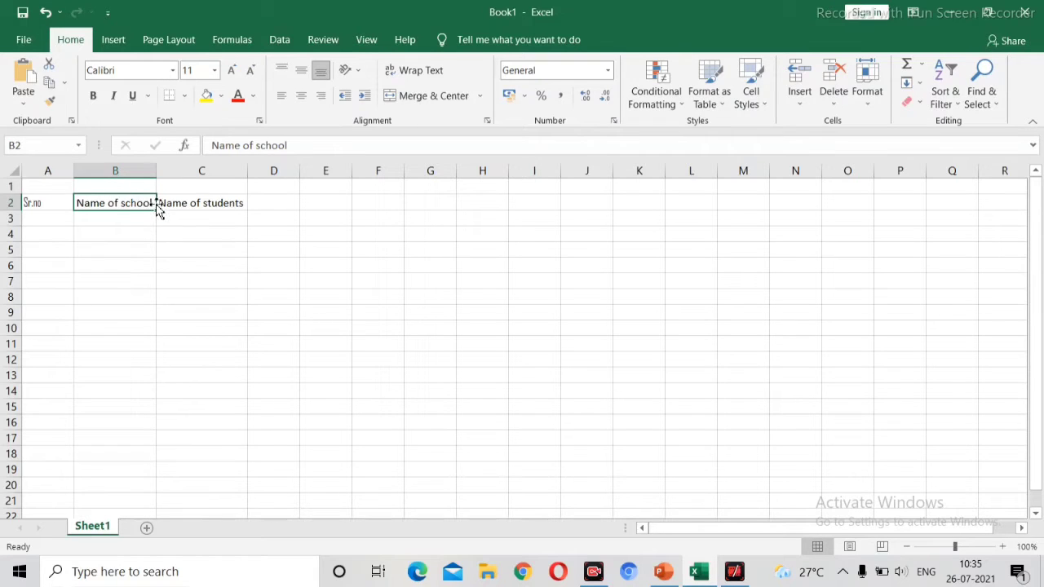
{"action": "left_click", "coordinate": [174, 72]}
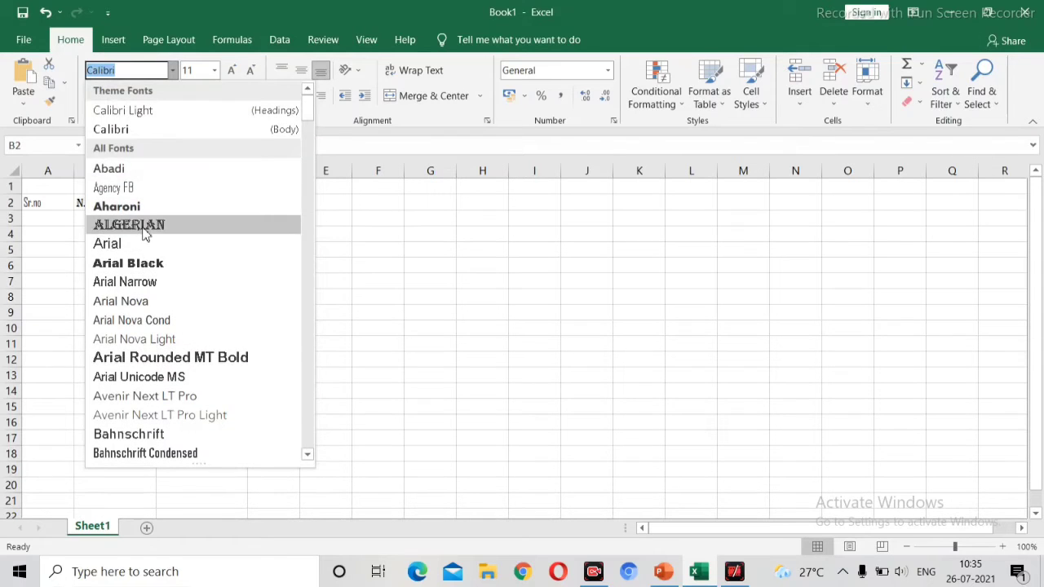
{"action": "left_click", "coordinate": [145, 234]}
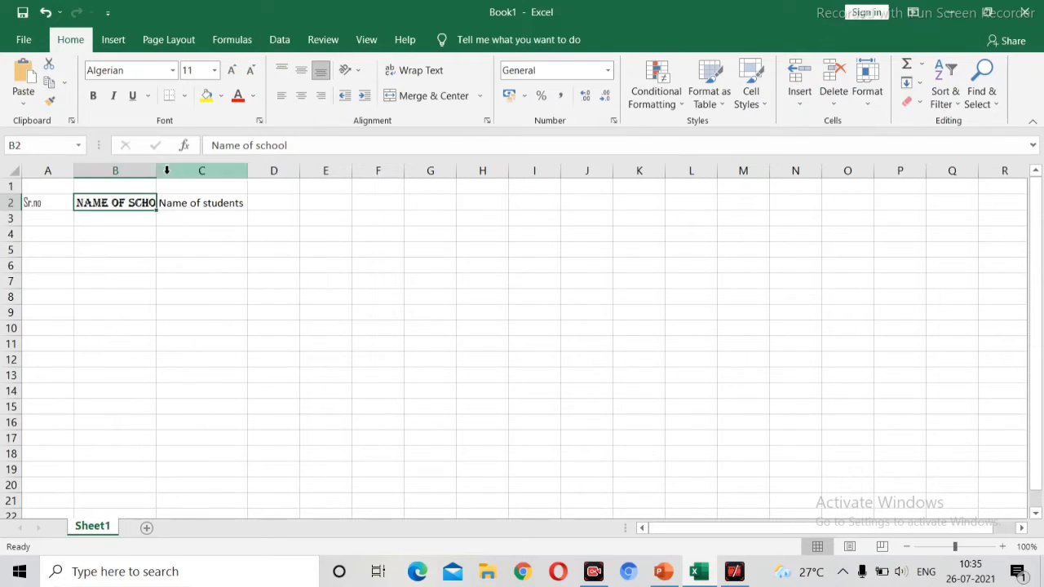
{"action": "double_click", "coordinate": [156, 170]}
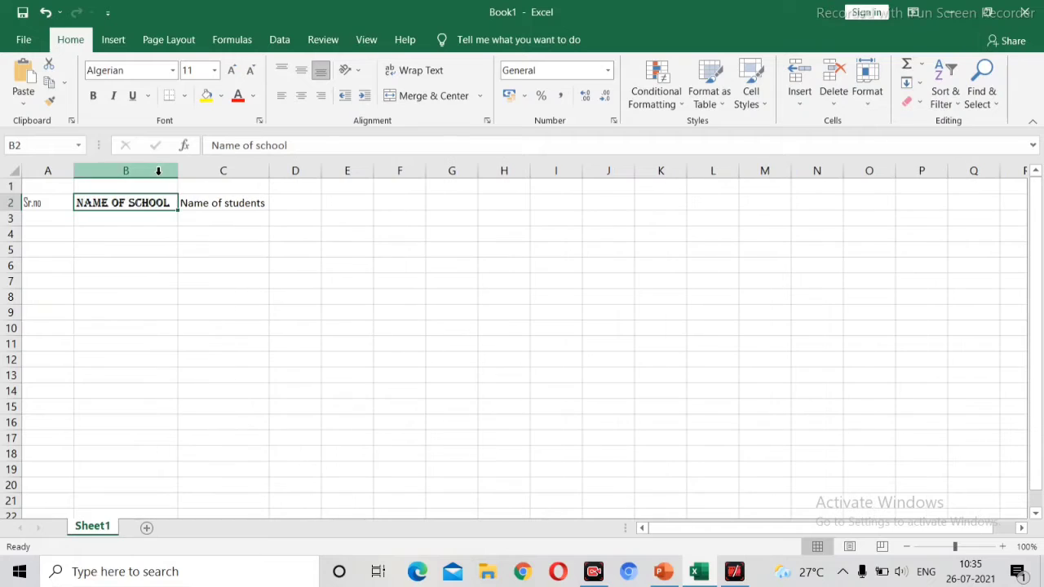
Step: Change the font of the Name of students heading in C2 to Arial Narrow
{"action": "left_click", "coordinate": [215, 209]}
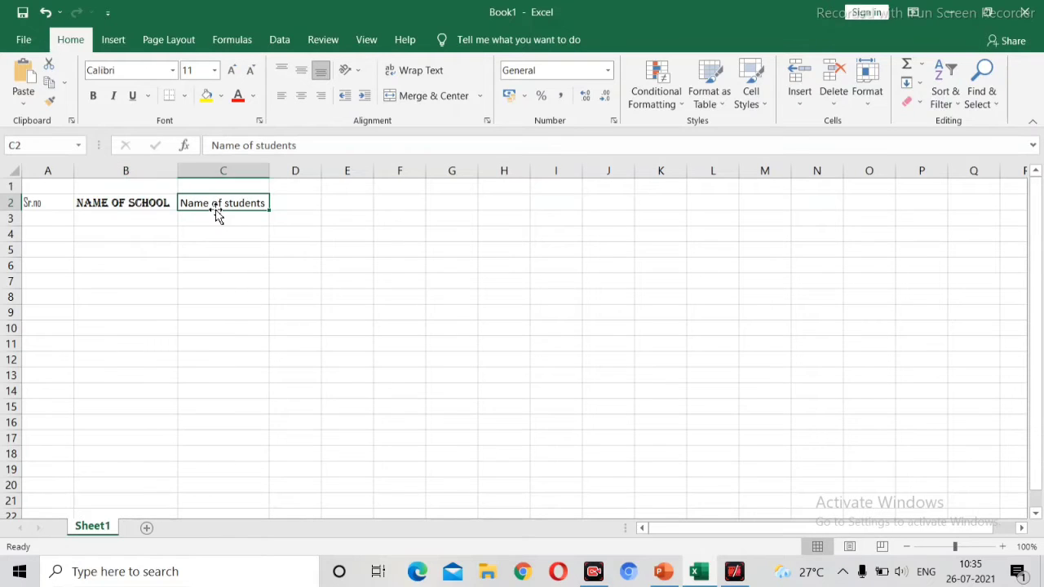
{"action": "left_click", "coordinate": [173, 72]}
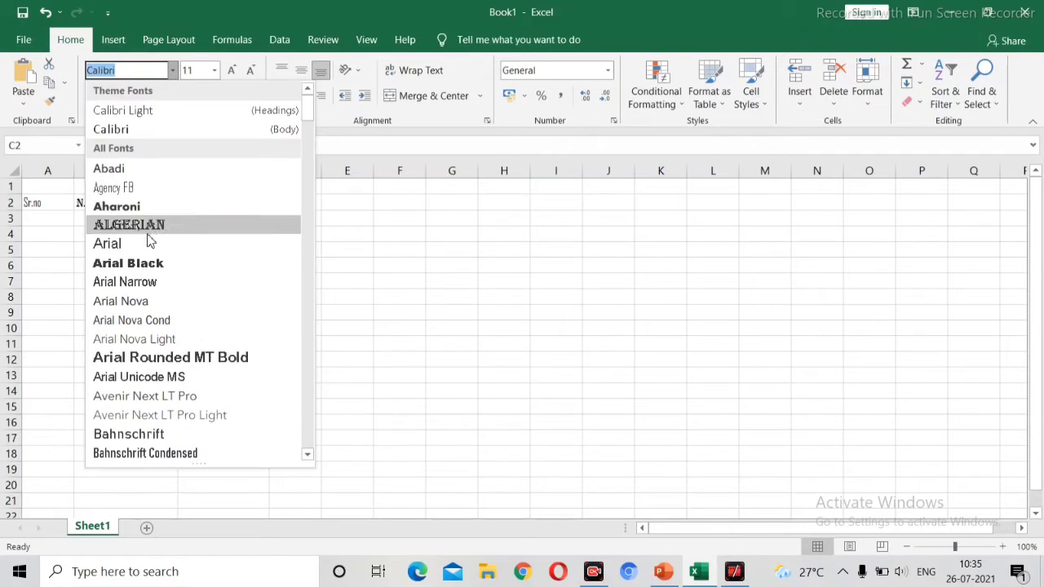
{"action": "left_click", "coordinate": [145, 281]}
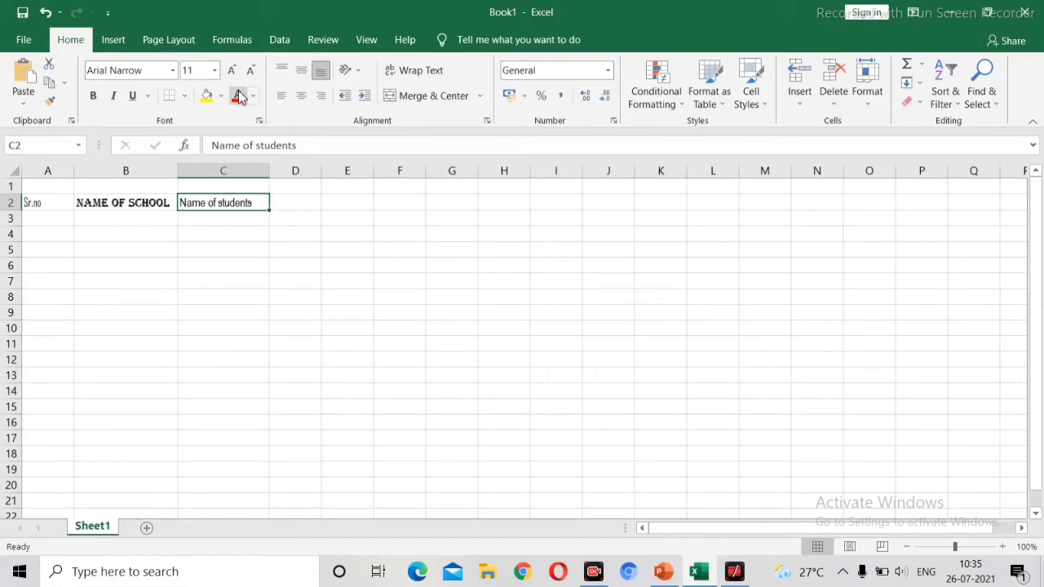
Step: Enter 1 as the first serial number in cell A3
{"action": "left_click", "coordinate": [51, 220]}
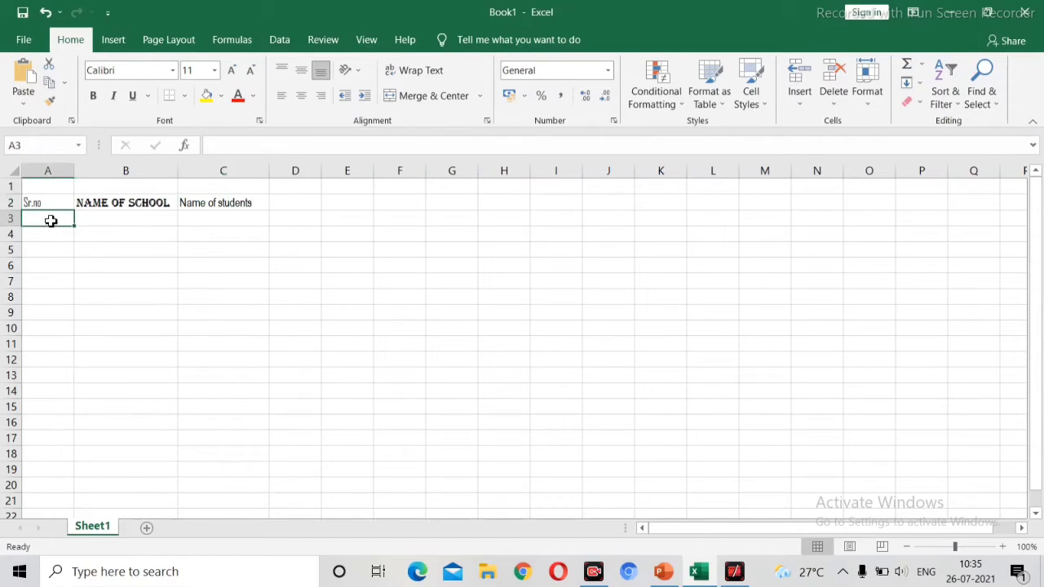
{"action": "type", "text": "1"}
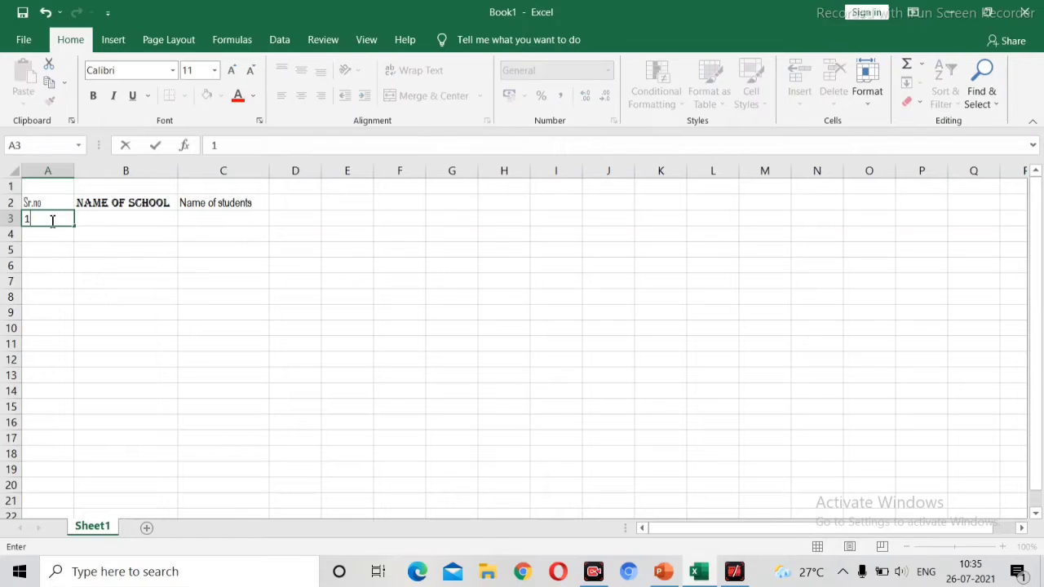
Step: Enter 2 and 3 as the next serial numbers in cells A4 and A5
{"action": "key", "text": "Return"}
{"action": "type", "text": "2"}
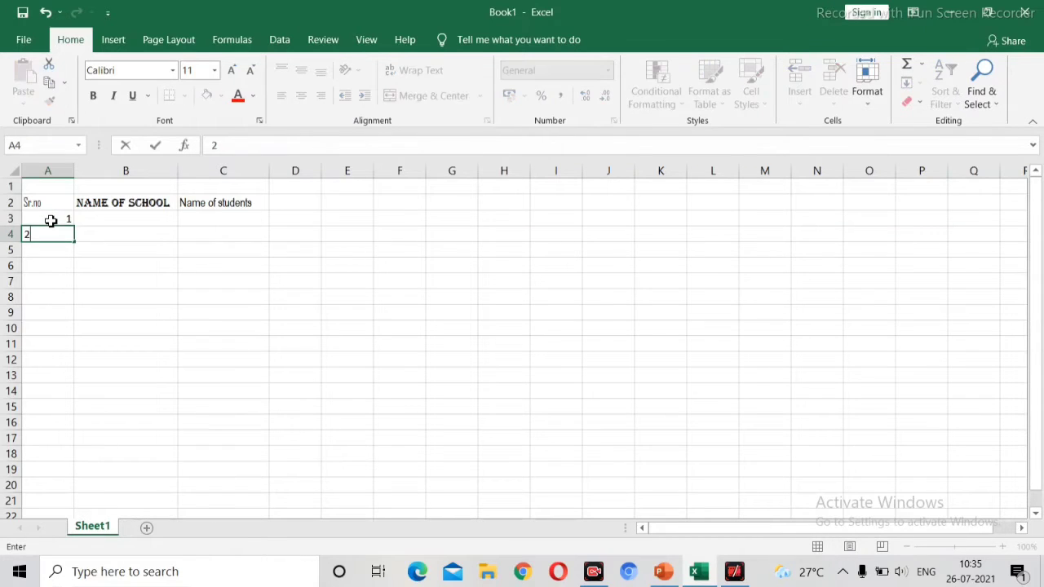
{"action": "key", "text": "Return"}
{"action": "type", "text": "3"}
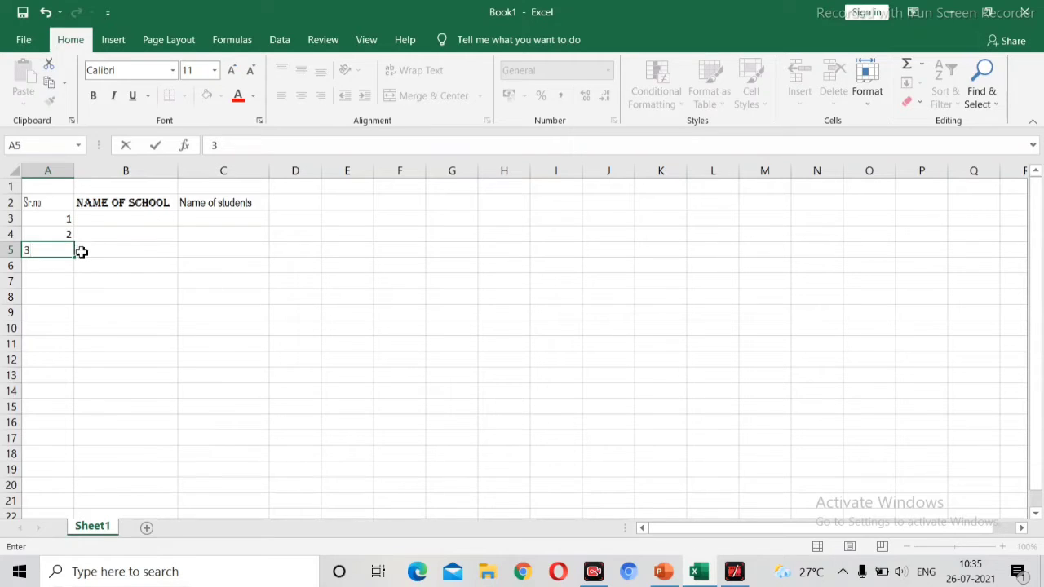
{"action": "left_click", "coordinate": [82, 252]}
{"action": "left_click", "coordinate": [67, 255]}
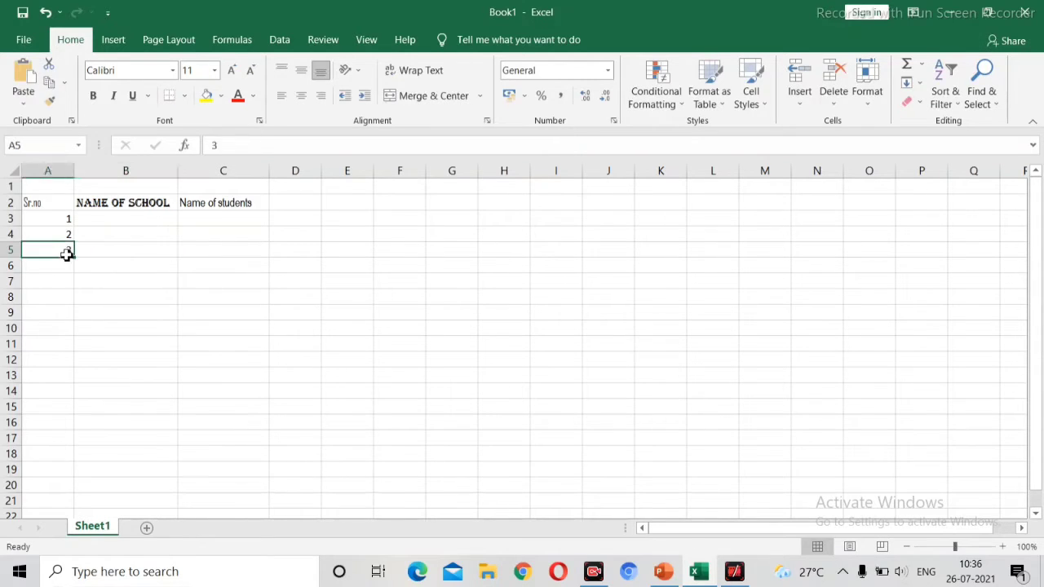
Step: Autofill the serial numbers as a series from A3 down column A to 120 in row 122
{"action": "left_click", "coordinate": [53, 218]}
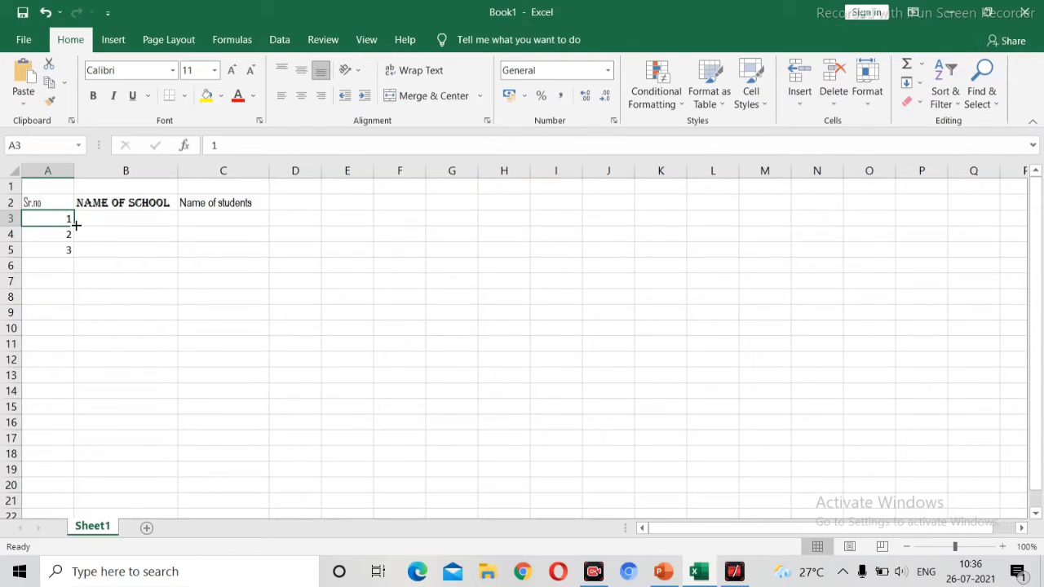
{"action": "left_click_drag", "start_coordinate": [75, 222], "coordinate": [72, 255]}
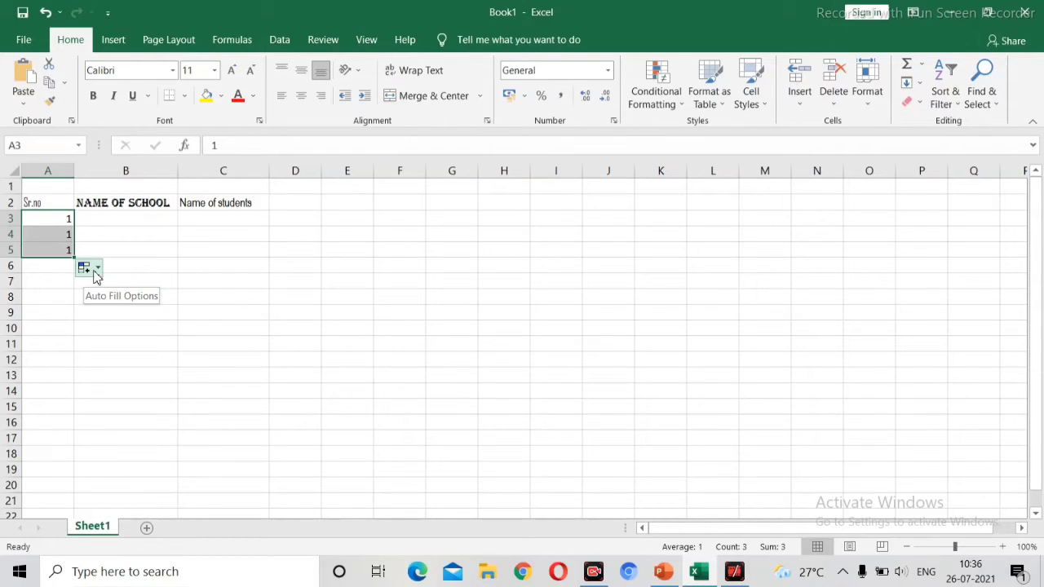
{"action": "left_click", "coordinate": [97, 272]}
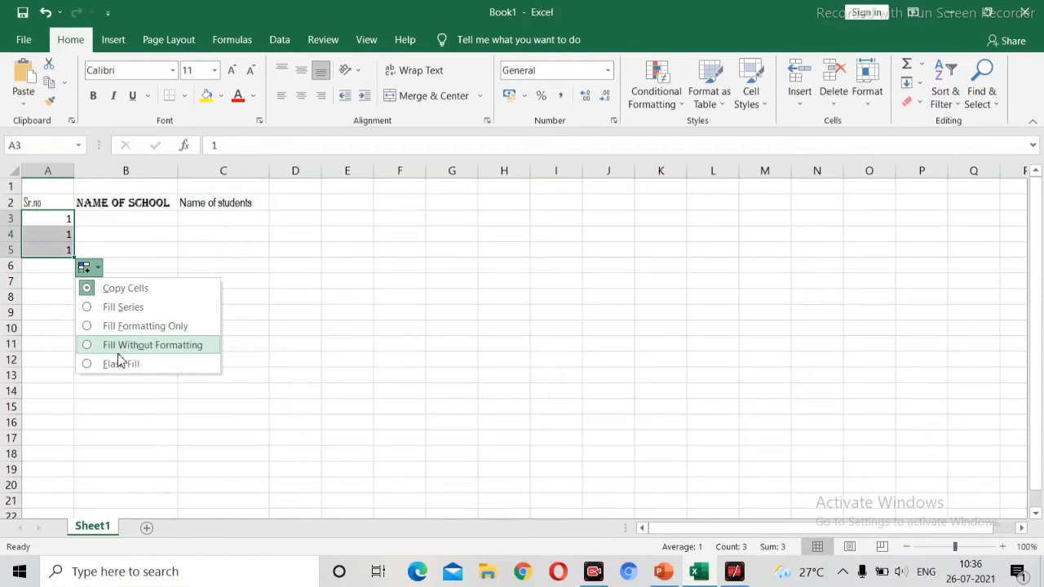
{"action": "left_click", "coordinate": [98, 307]}
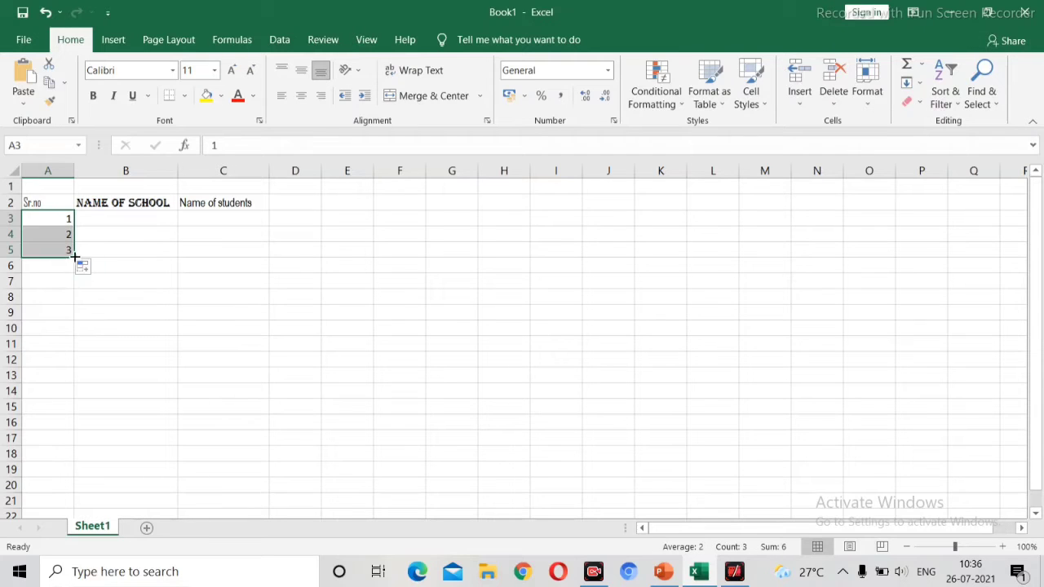
{"action": "left_click_drag", "start_coordinate": [72, 257], "coordinate": [75, 559]}
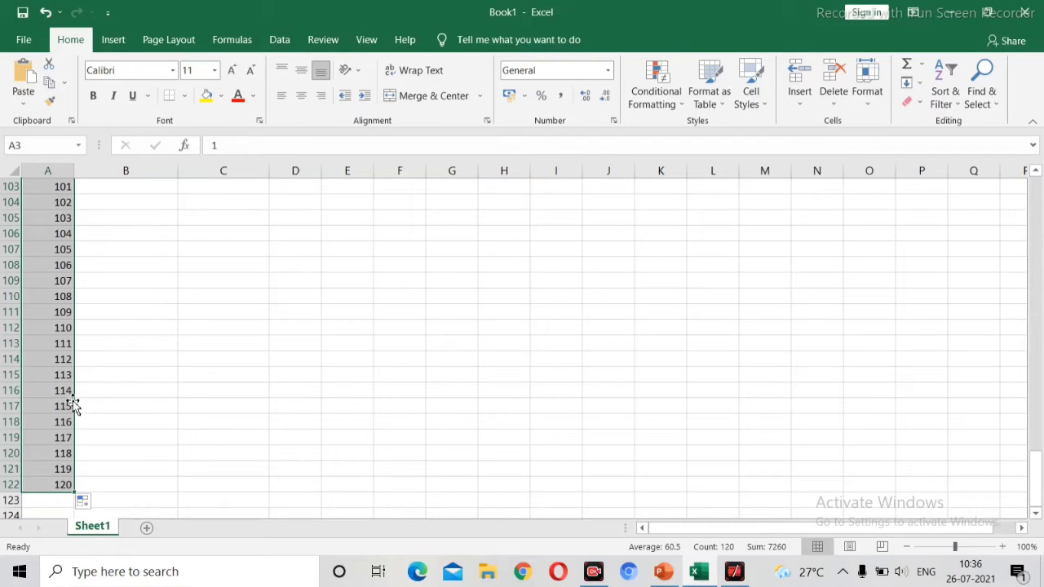
Step: Enter Hope foundation school as the first school name in cell B3
{"action": "key", "text": "ctrl+Up"}
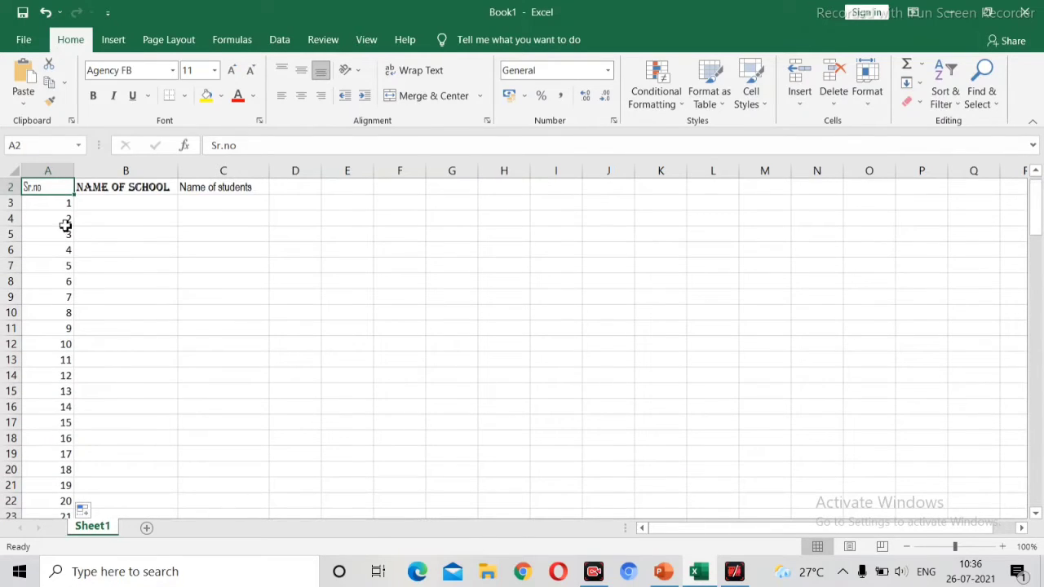
{"action": "left_click", "coordinate": [113, 205]}
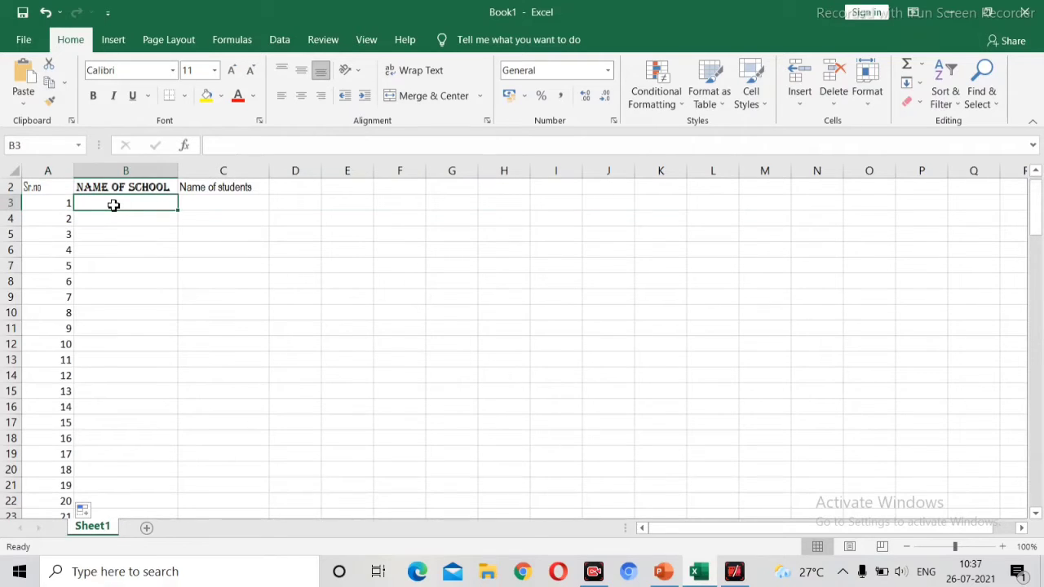
{"action": "type", "text": "Hope f"}
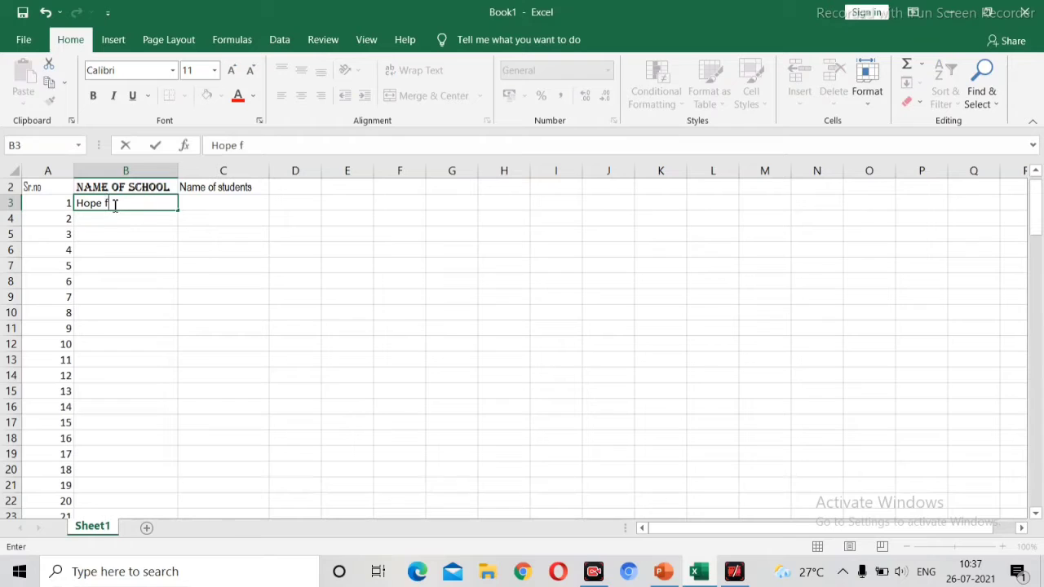
{"action": "type", "text": "oundation s"}
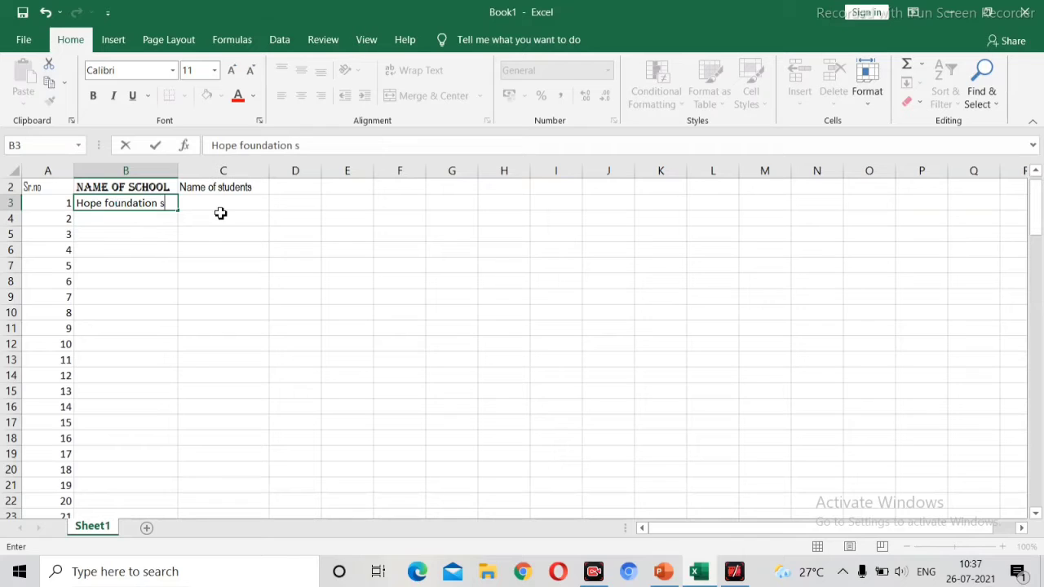
{"action": "type", "text": "chool"}
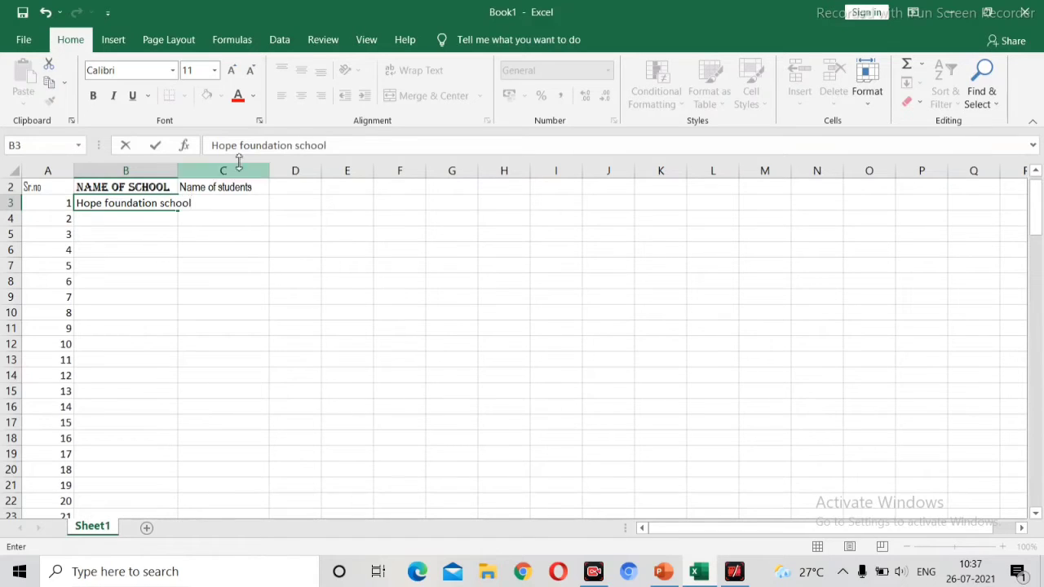
{"action": "left_click", "coordinate": [211, 217]}
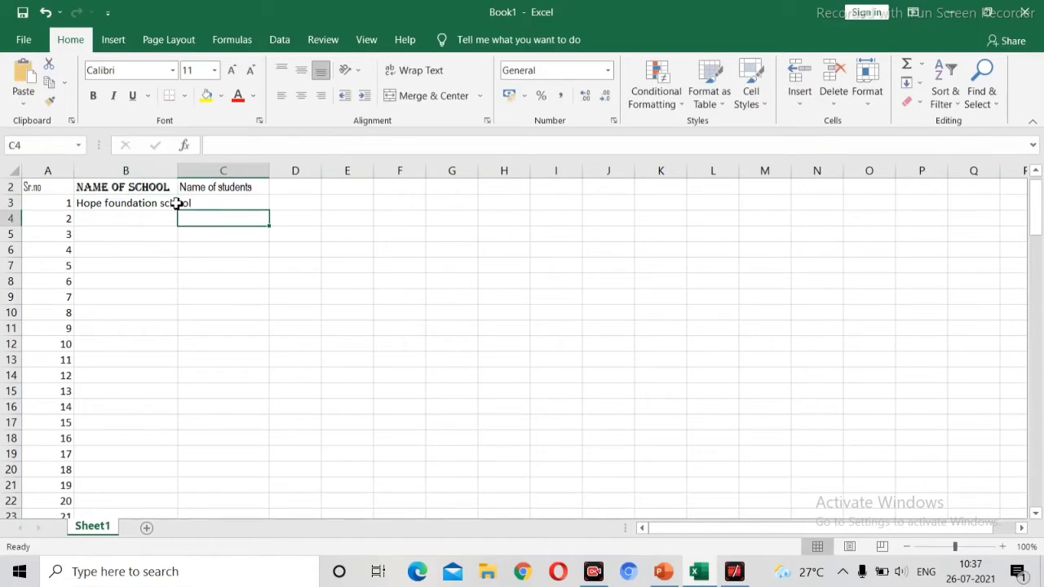
Step: Widen column B so the school name fits
{"action": "left_click", "coordinate": [165, 203]}
{"action": "left_click_drag", "start_coordinate": [179, 177], "coordinate": [197, 177]}
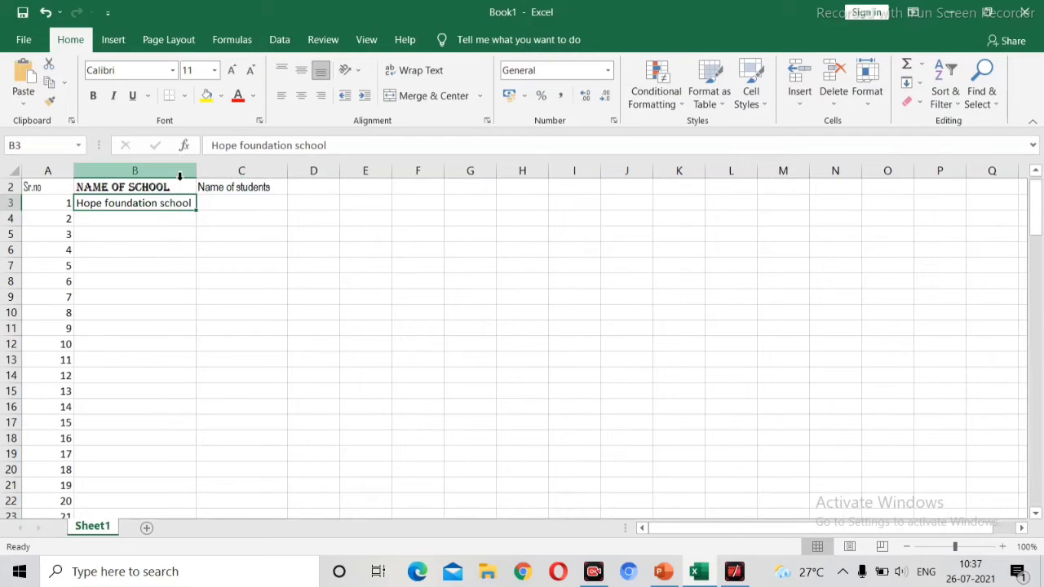
{"action": "key", "text": "Up"}
{"action": "key", "text": "Down"}
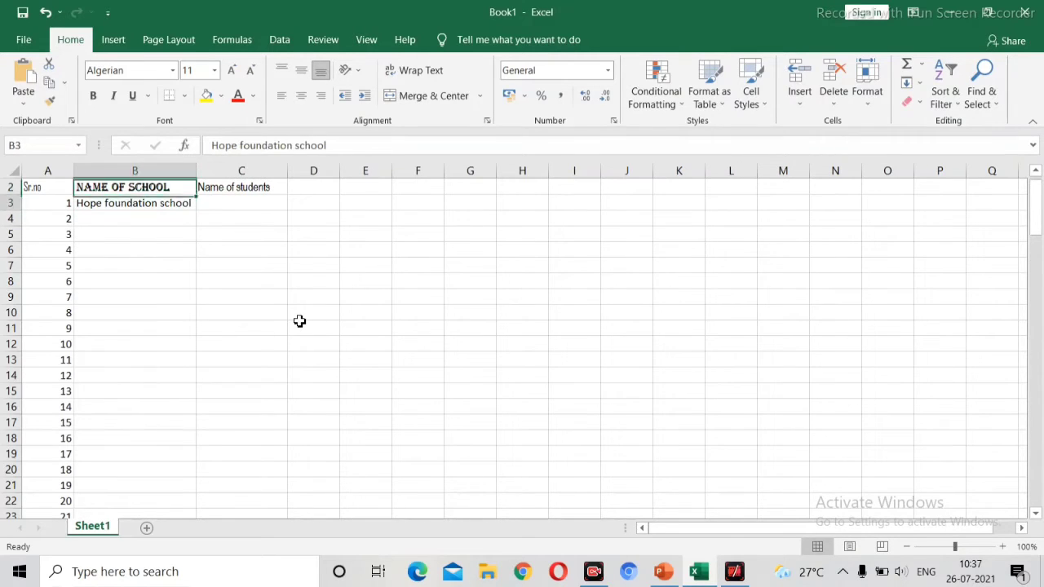
{"action": "scroll", "coordinate": [299, 321], "scroll_direction": "up", "scroll_amount": 1}
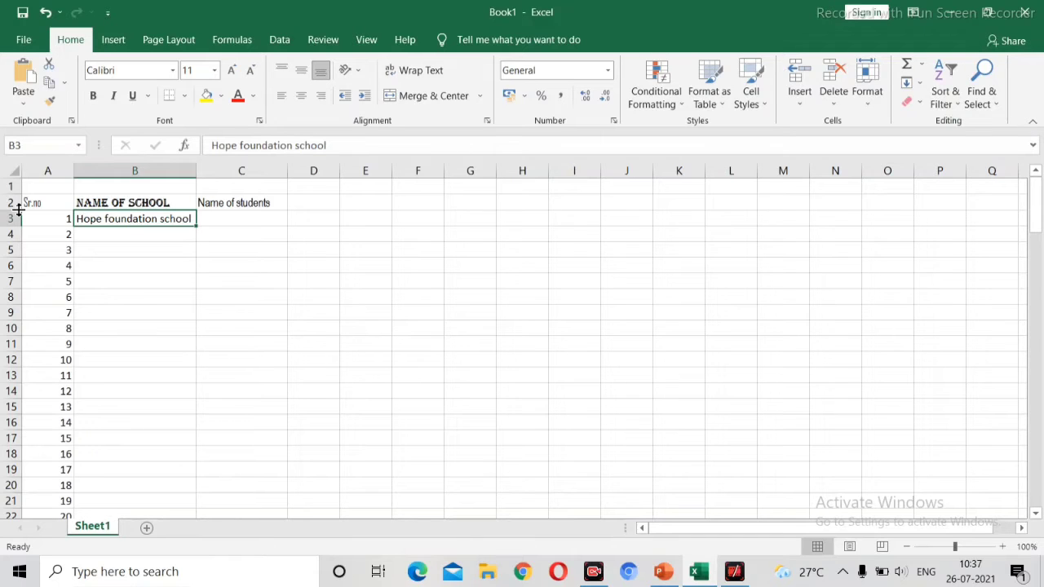
Step: Increase the height of heading row 2
{"action": "left_click_drag", "start_coordinate": [18, 211], "coordinate": [16, 242]}
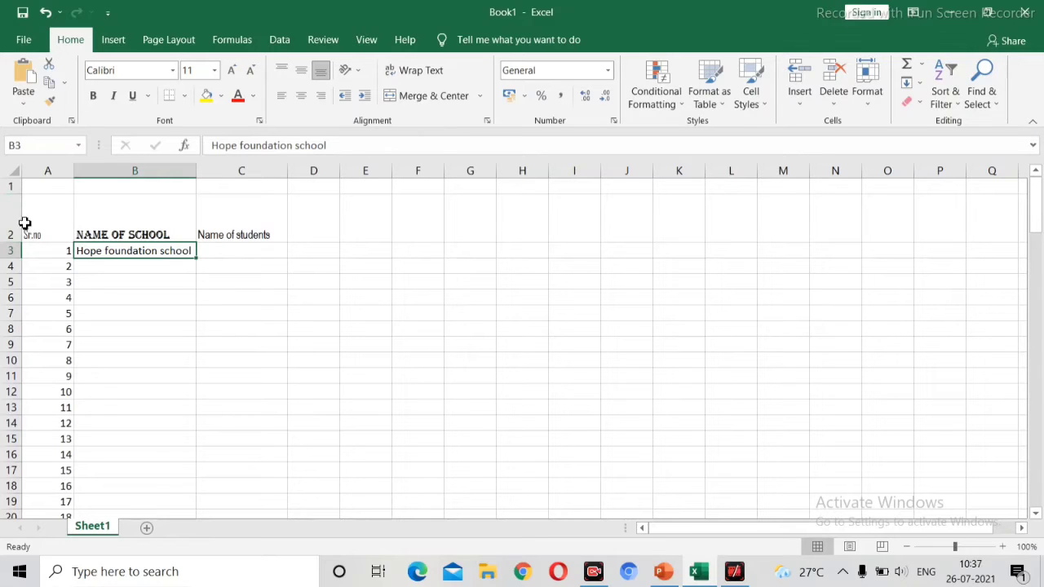
{"action": "left_click_drag", "start_coordinate": [22, 242], "coordinate": [20, 223]}
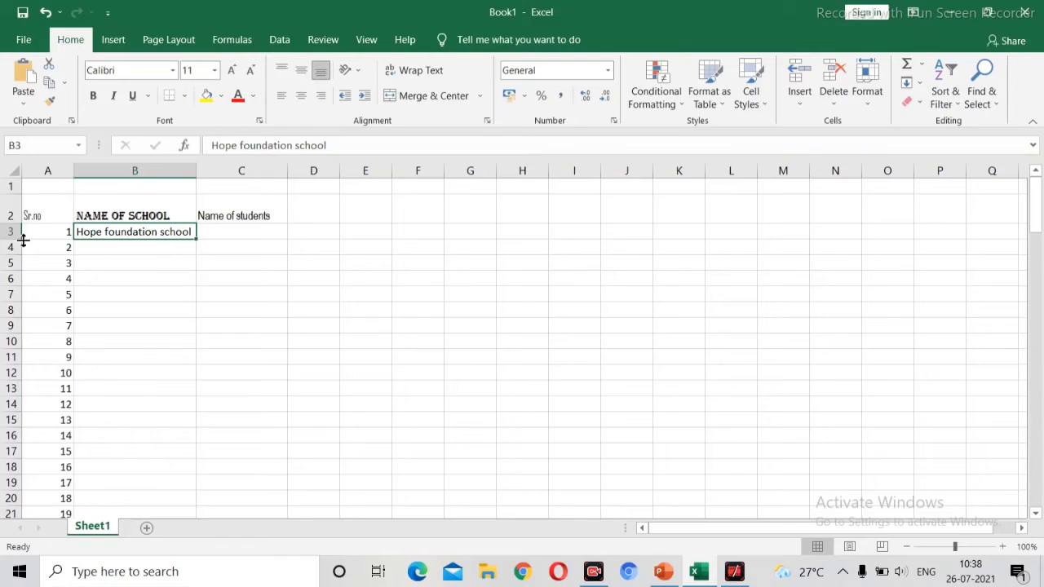
{"action": "left_click", "coordinate": [115, 251]}
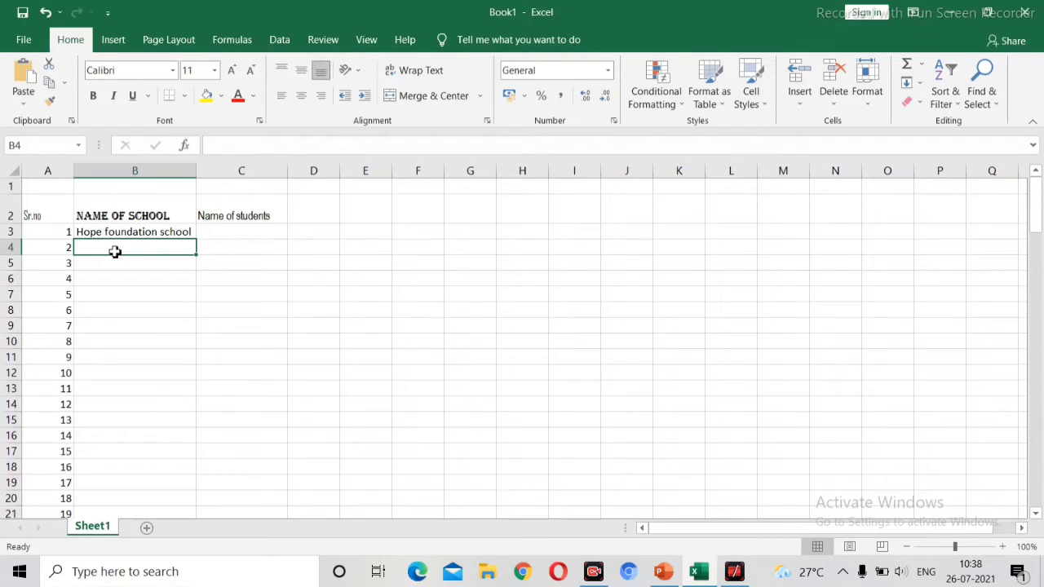
Step: Enter the student names krishna and raju in cells C3 and C4
{"action": "left_click", "coordinate": [204, 232]}
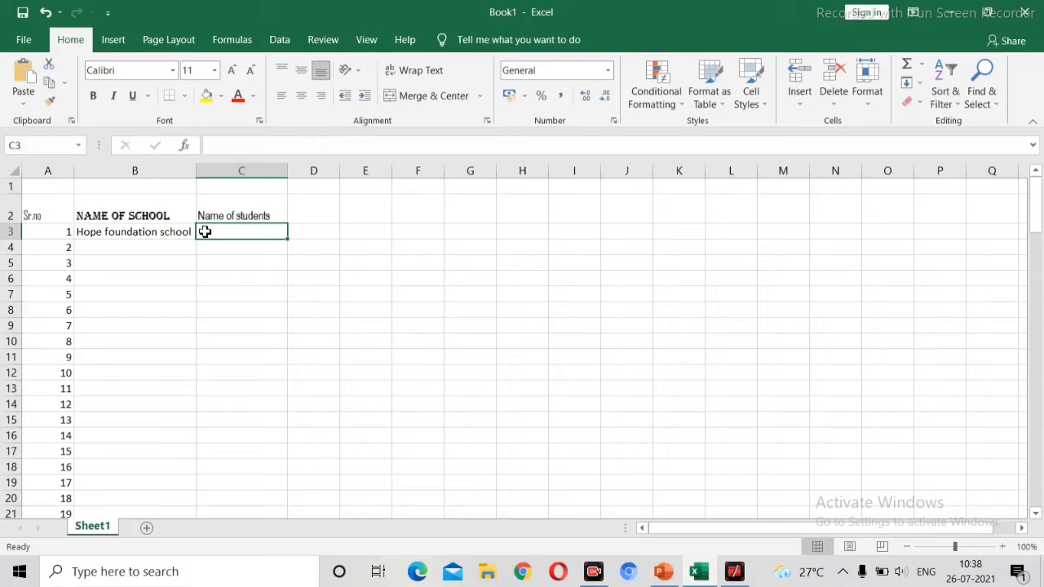
{"action": "type", "text": "kri"}
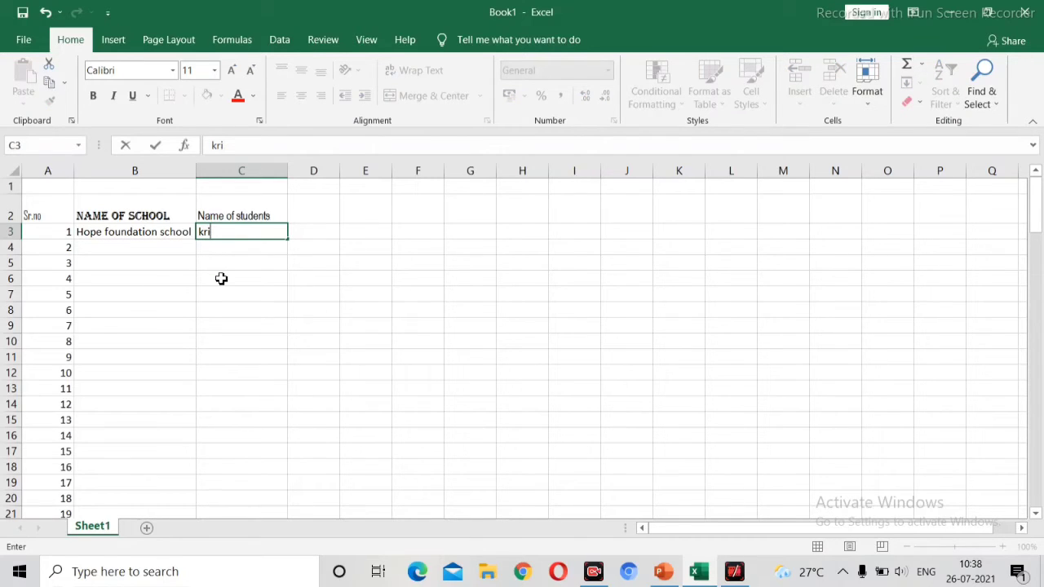
{"action": "type", "text": "shna"}
{"action": "key", "text": "Return"}
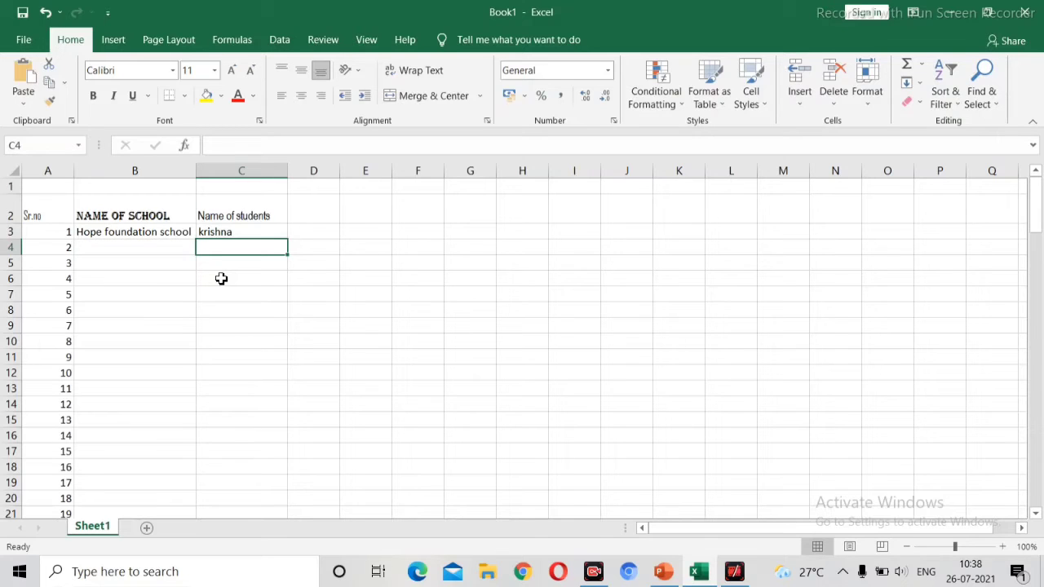
{"action": "type", "text": "r"}
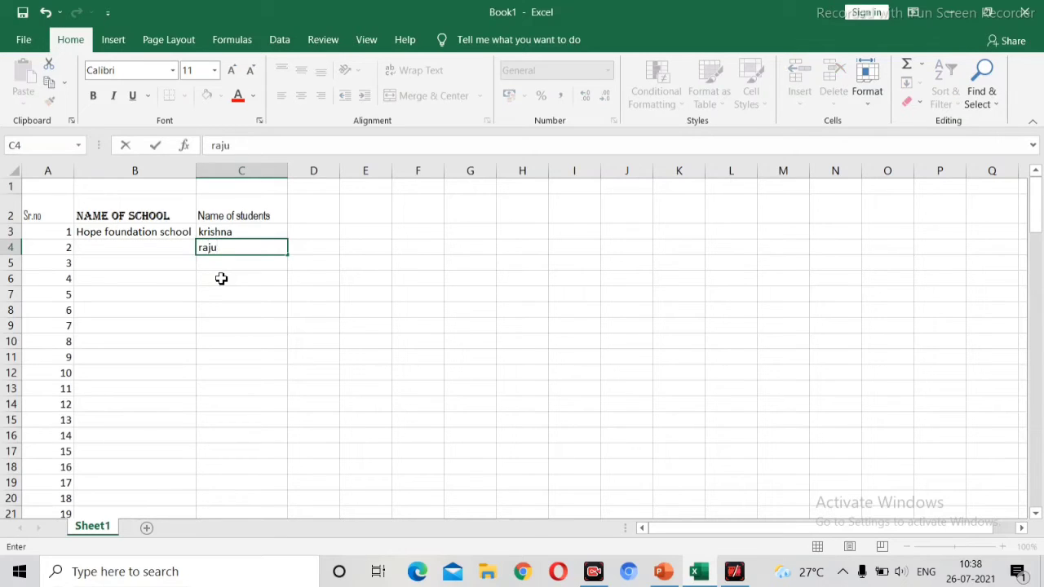
{"action": "type", "text": "aju"}
{"action": "left_click", "coordinate": [157, 352]}
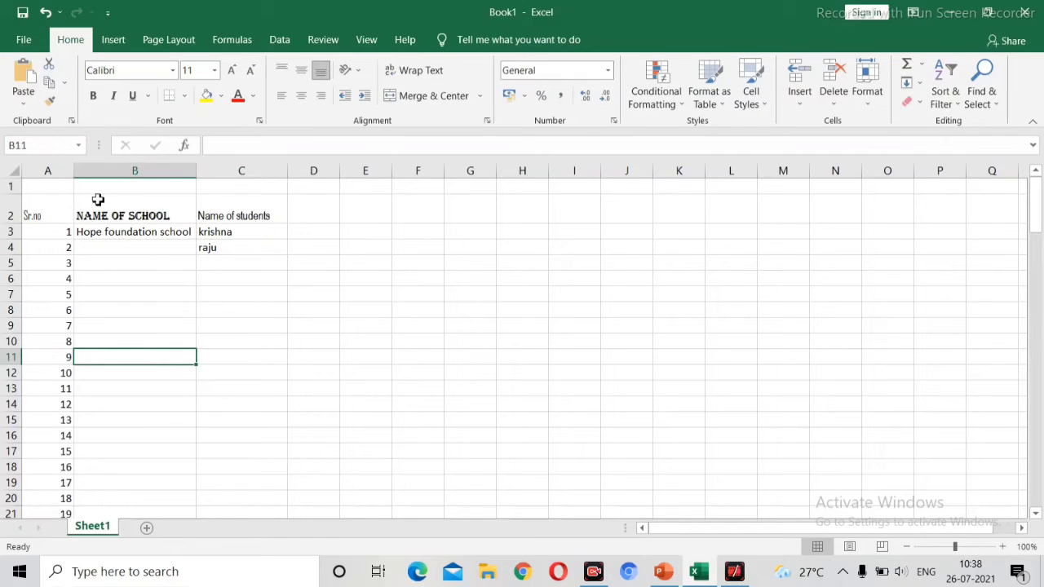
Step: Select cells A1 through F1 and apply Merge & Center
{"action": "left_click", "coordinate": [45, 186]}
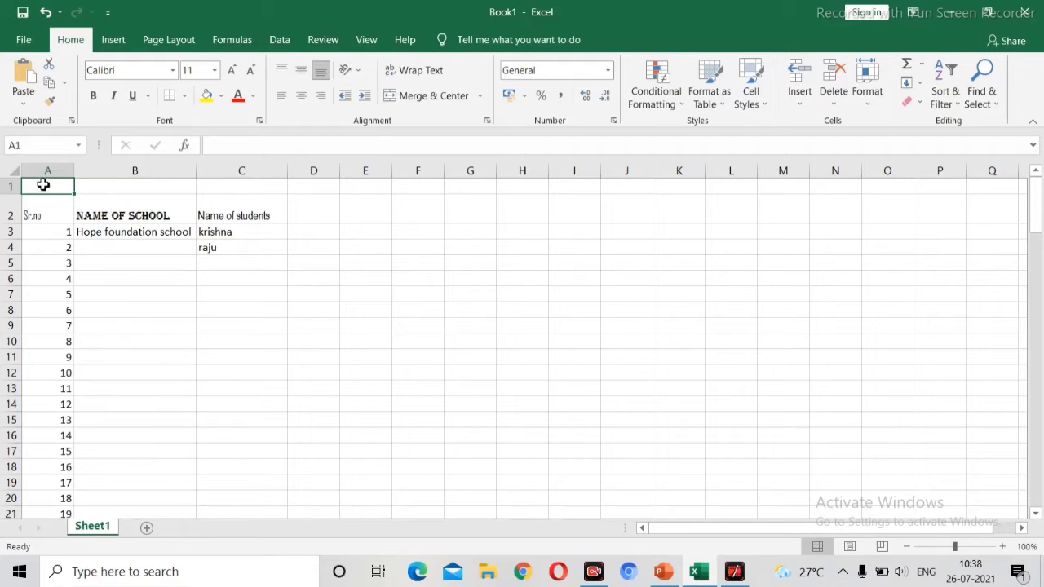
{"action": "left_click_drag", "start_coordinate": [72, 187], "coordinate": [422, 187]}
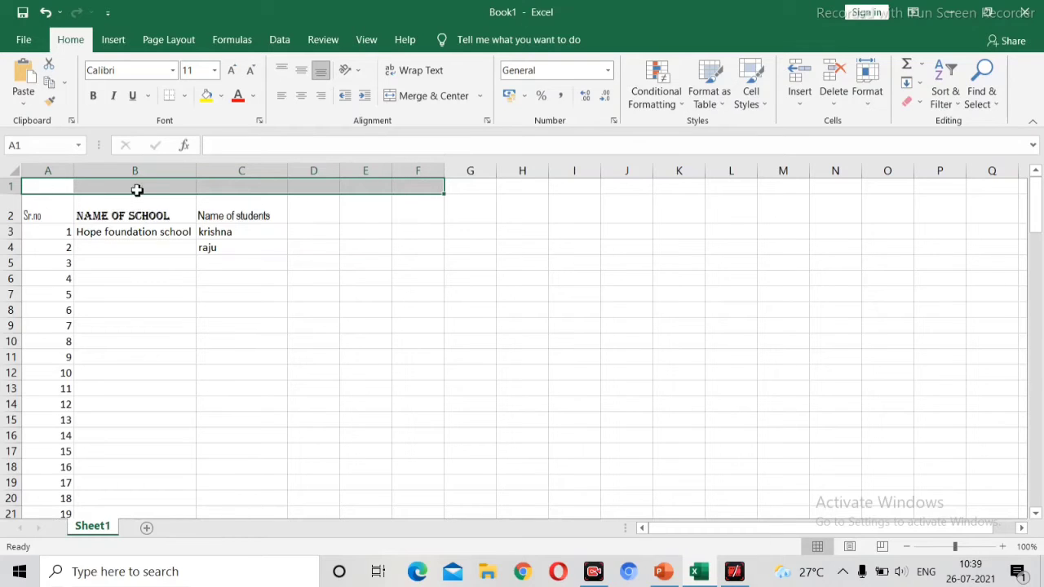
{"action": "left_click", "coordinate": [179, 253]}
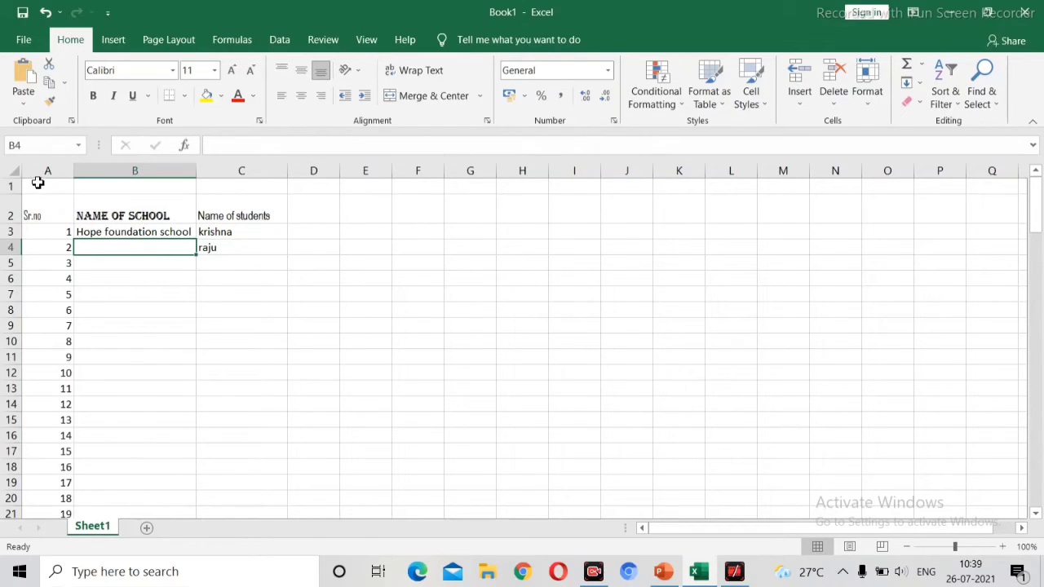
{"action": "left_click_drag", "start_coordinate": [36, 184], "coordinate": [408, 186]}
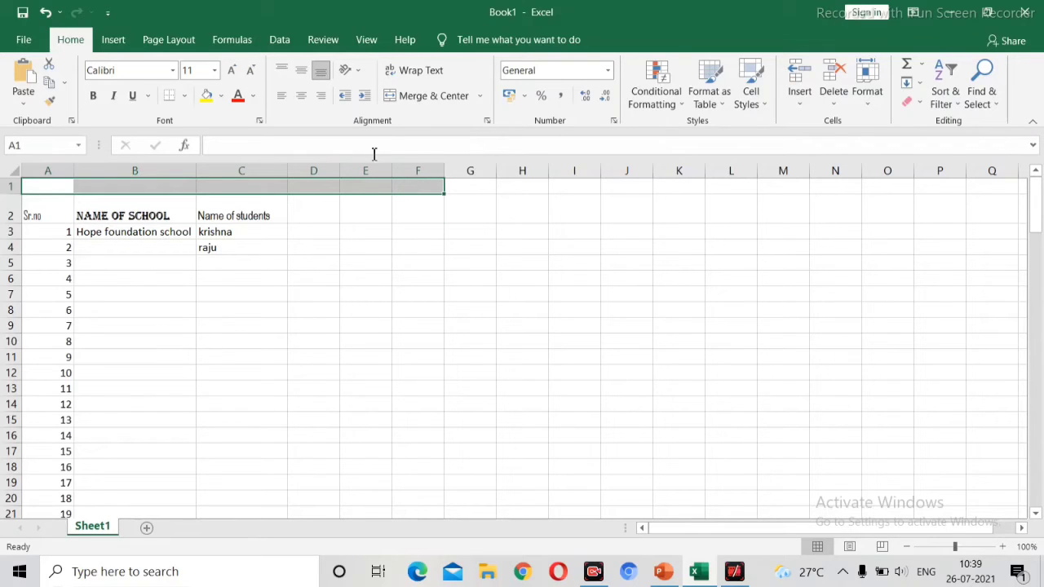
{"action": "left_click", "coordinate": [423, 97]}
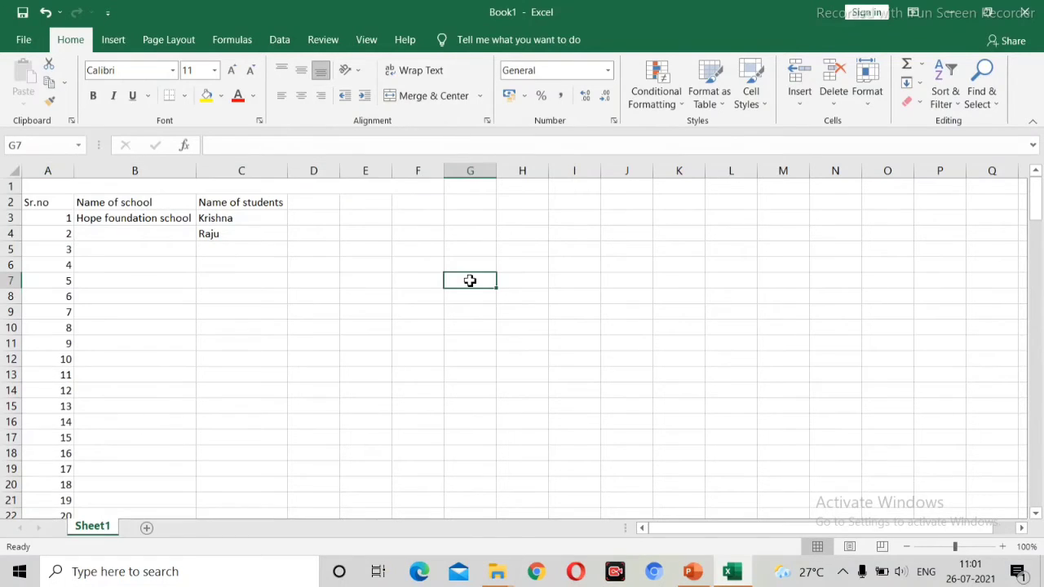
Step: Merge & Center a rectangular block of cells spanning columns G to J
{"action": "left_click_drag", "start_coordinate": [470, 281], "coordinate": [617, 417]}
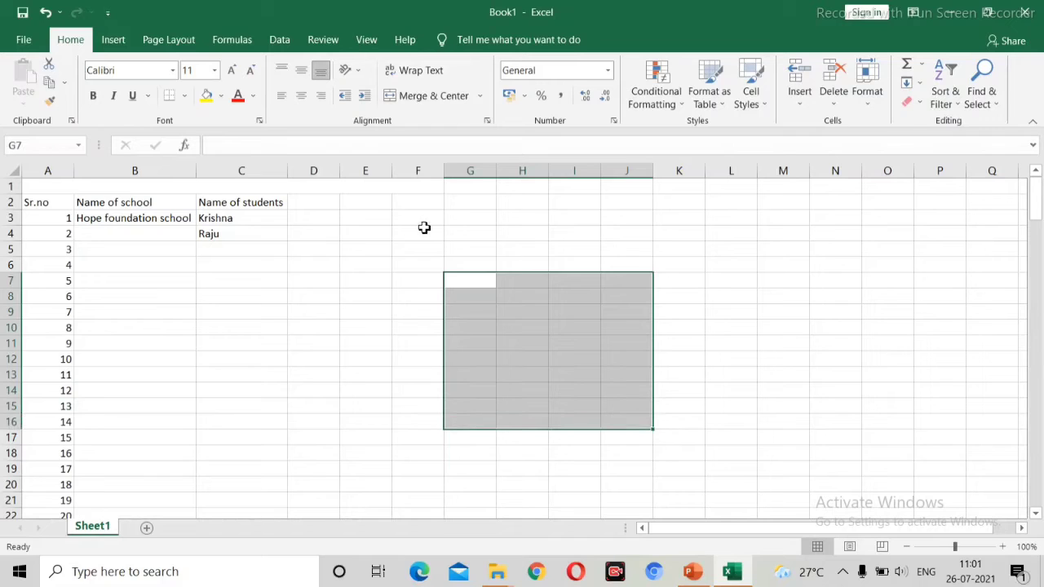
{"action": "left_click", "coordinate": [447, 100]}
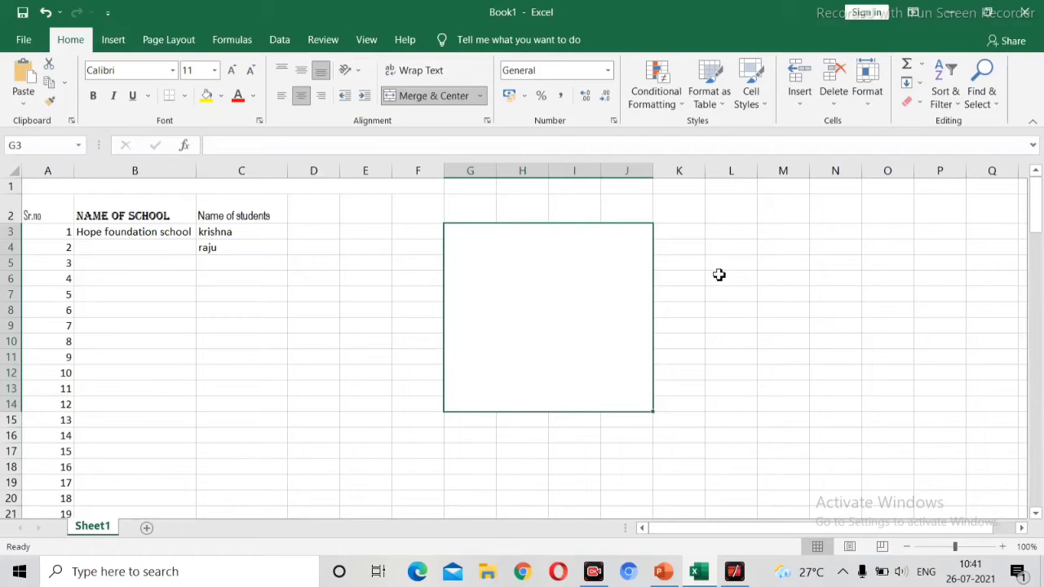
Step: Merge & Center cells L6 through L15 into a single cell
{"action": "left_click_drag", "start_coordinate": [718, 277], "coordinate": [749, 389]}
{"action": "left_click_drag", "start_coordinate": [749, 415], "coordinate": [750, 422]}
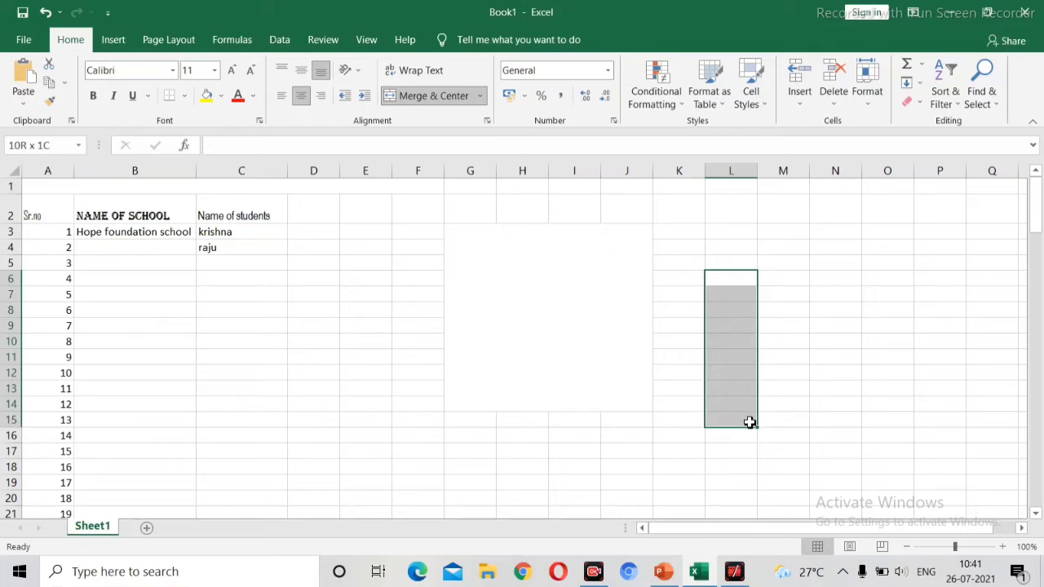
{"action": "left_click", "coordinate": [451, 99]}
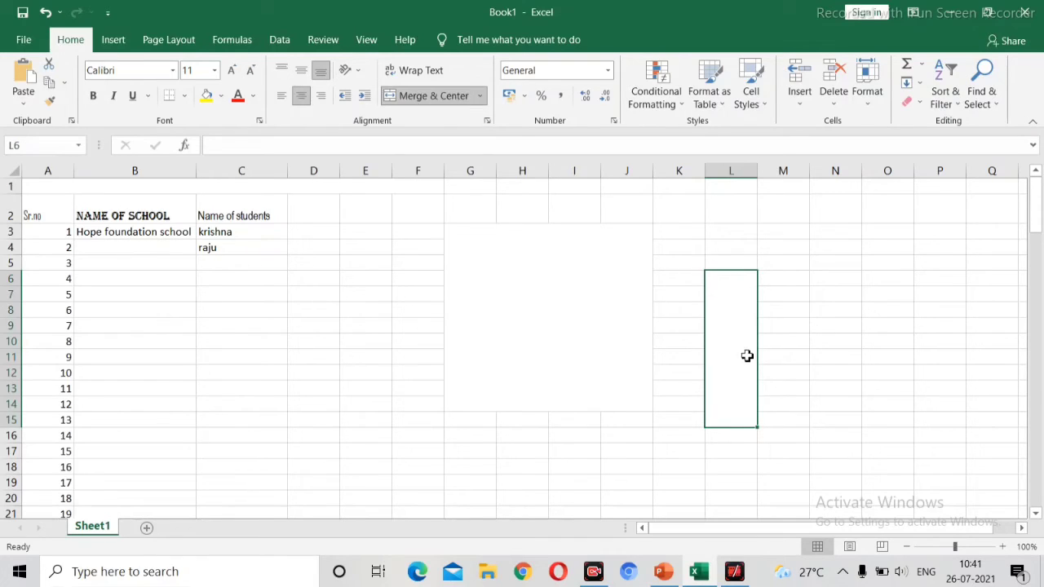
{"action": "left_click", "coordinate": [538, 358]}
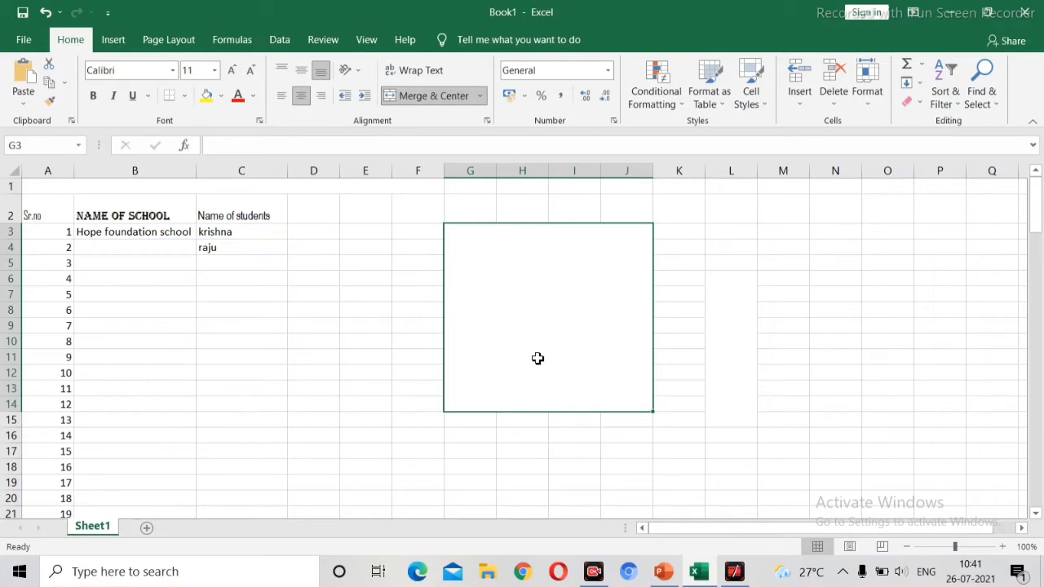
Step: Enter HOPE FOUNDATION COMPUTER CLASS into the merged block spanning columns G to J
{"action": "type", "text": "HOPE "}
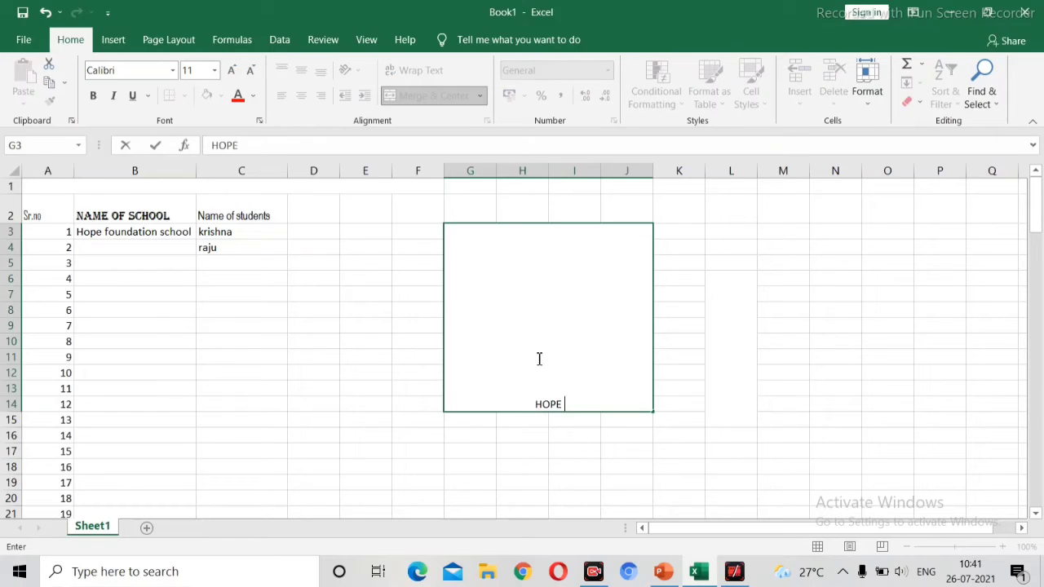
{"action": "type", "text": "FOUNDA"}
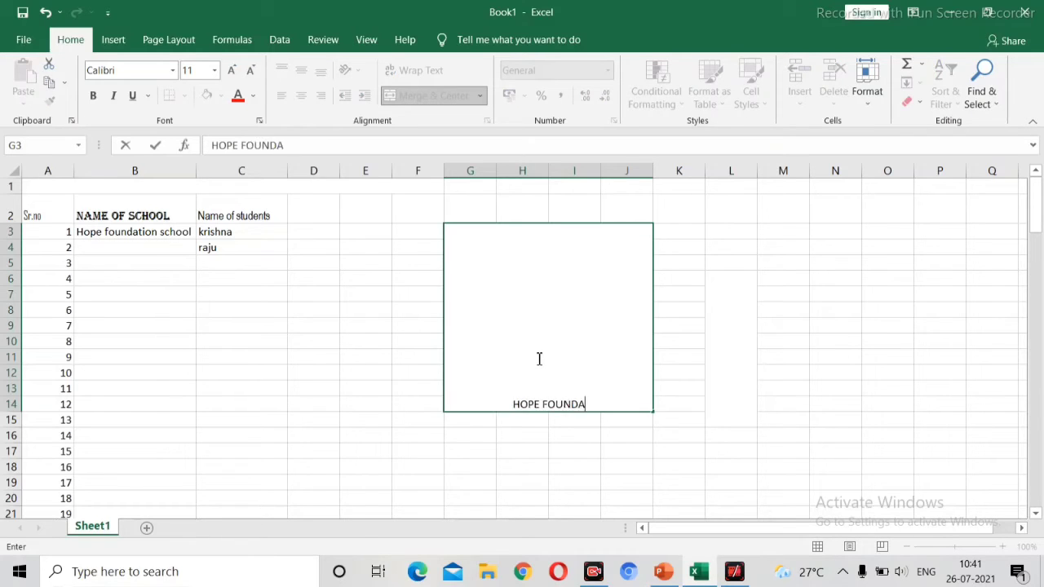
{"action": "type", "text": "TION"}
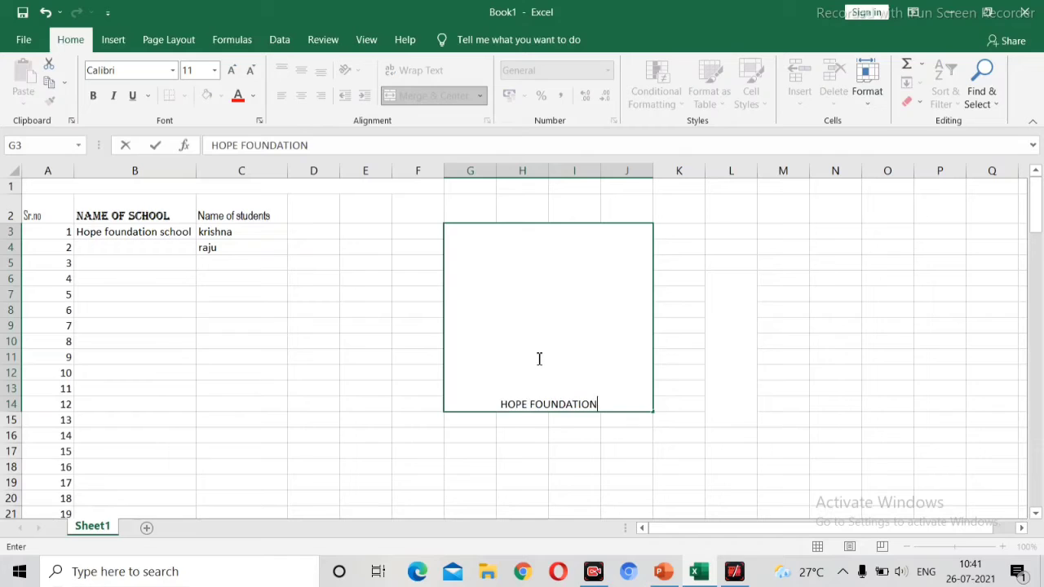
{"action": "type", "text": " COM"}
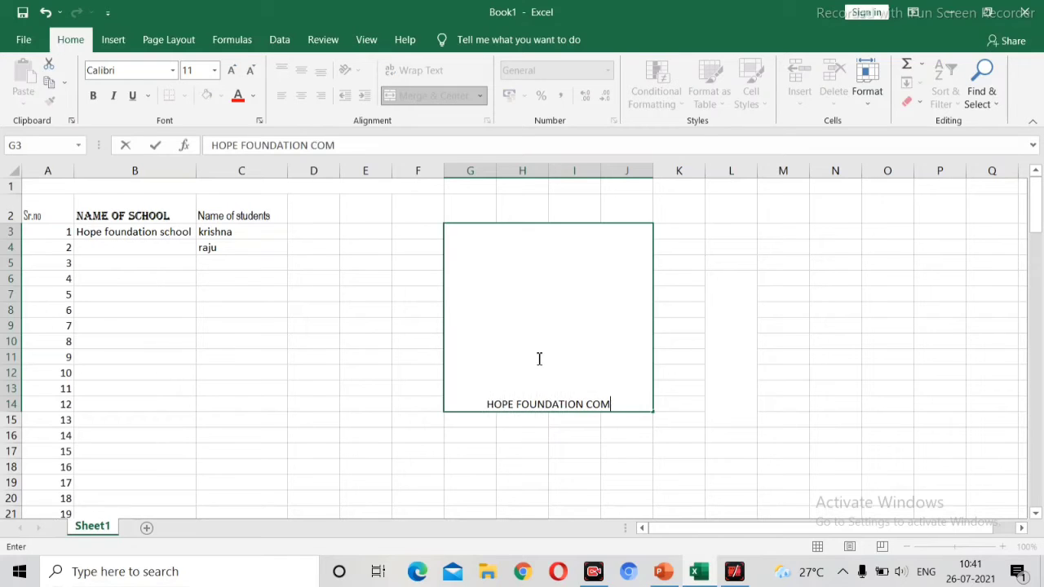
{"action": "type", "text": "PUTER"}
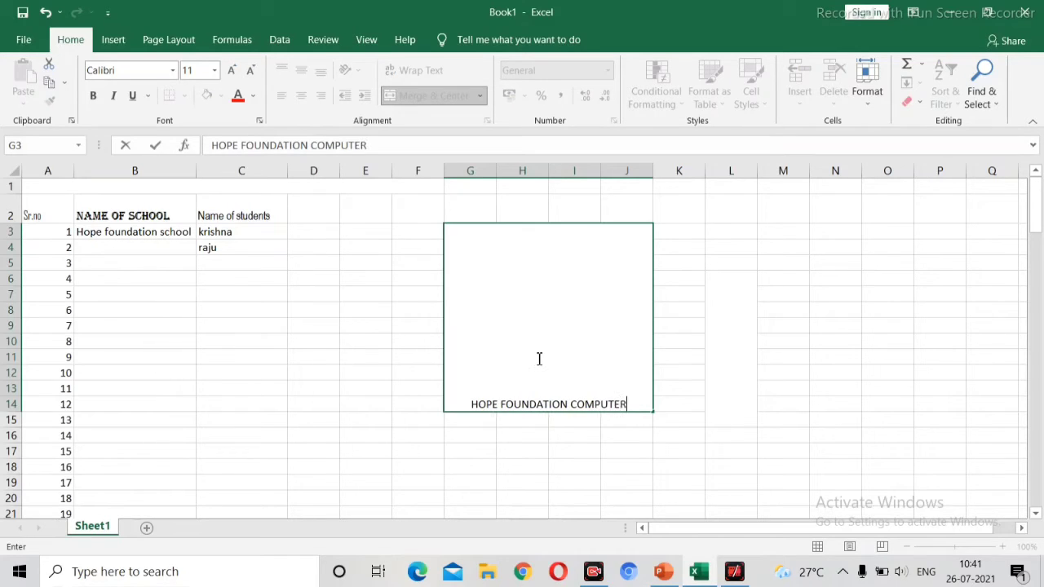
{"action": "type", "text": " CLASS"}
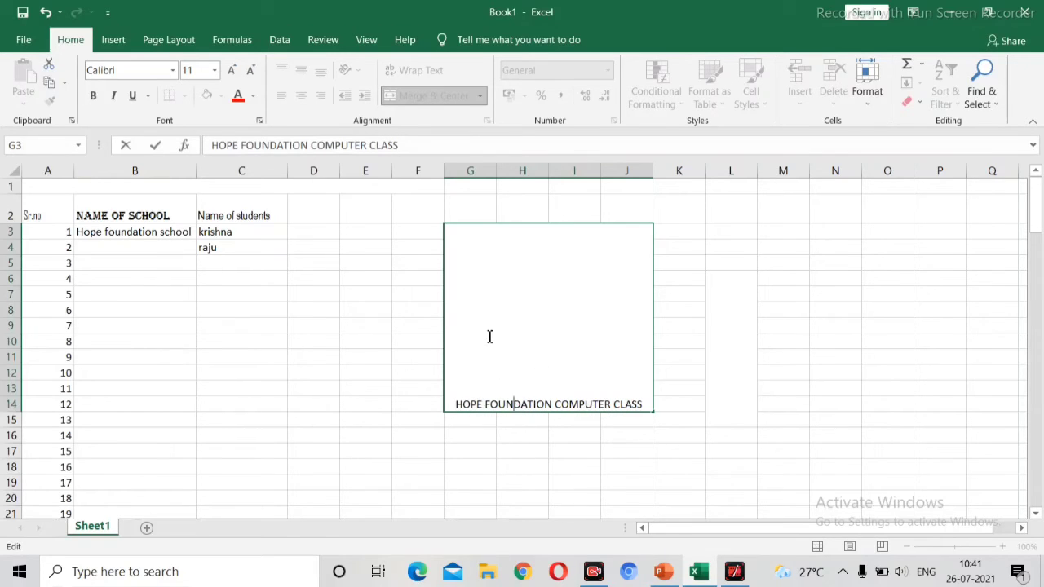
{"action": "left_click", "coordinate": [429, 416]}
{"action": "left_click", "coordinate": [473, 401]}
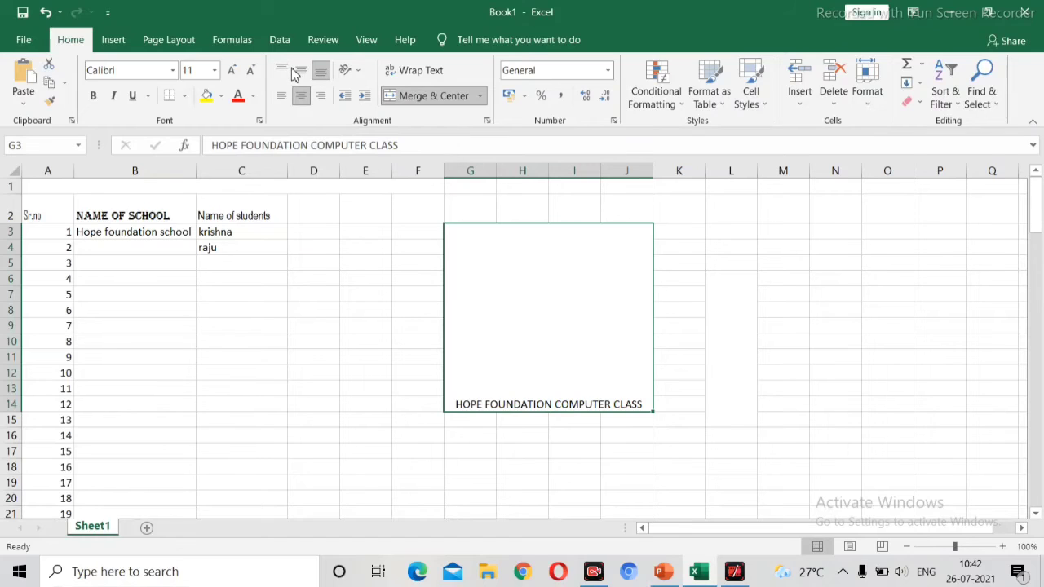
Step: Try left and top alignment on the merged text, finishing with middle vertical and centred horizontal alignment
{"action": "left_click", "coordinate": [301, 70]}
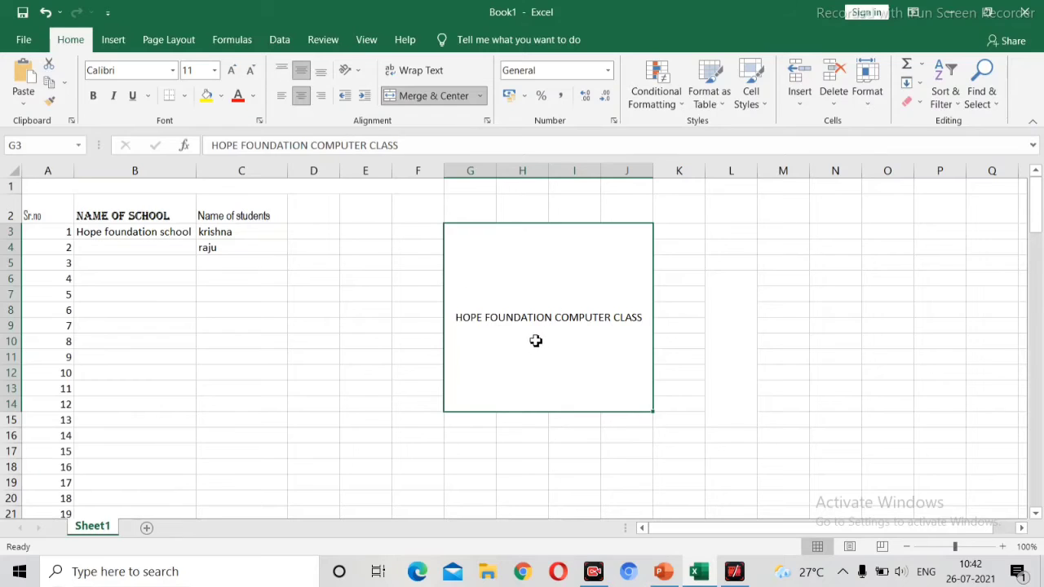
{"action": "left_click", "coordinate": [283, 96]}
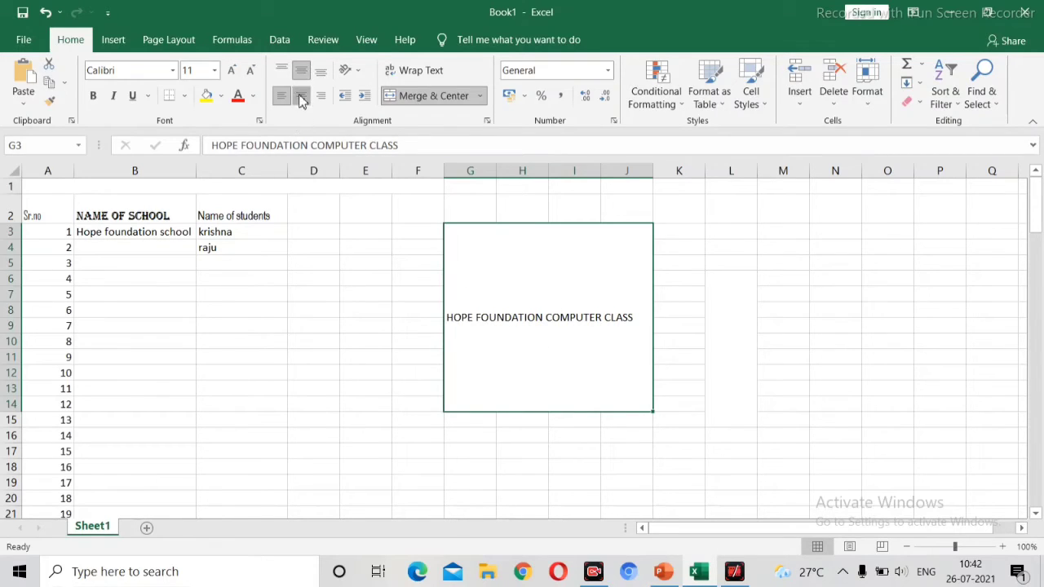
{"action": "left_click", "coordinate": [301, 96]}
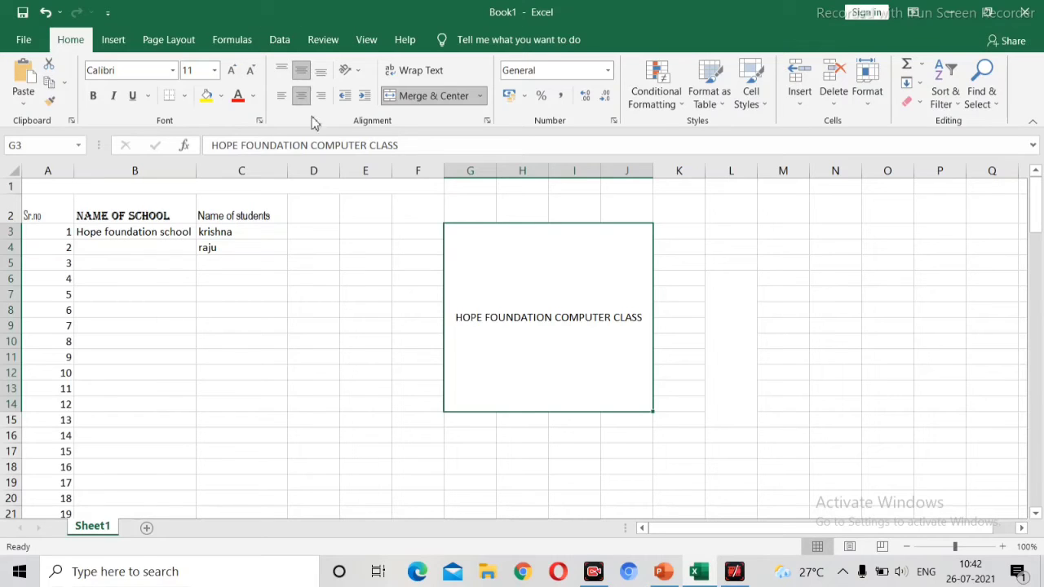
{"action": "left_click", "coordinate": [280, 71]}
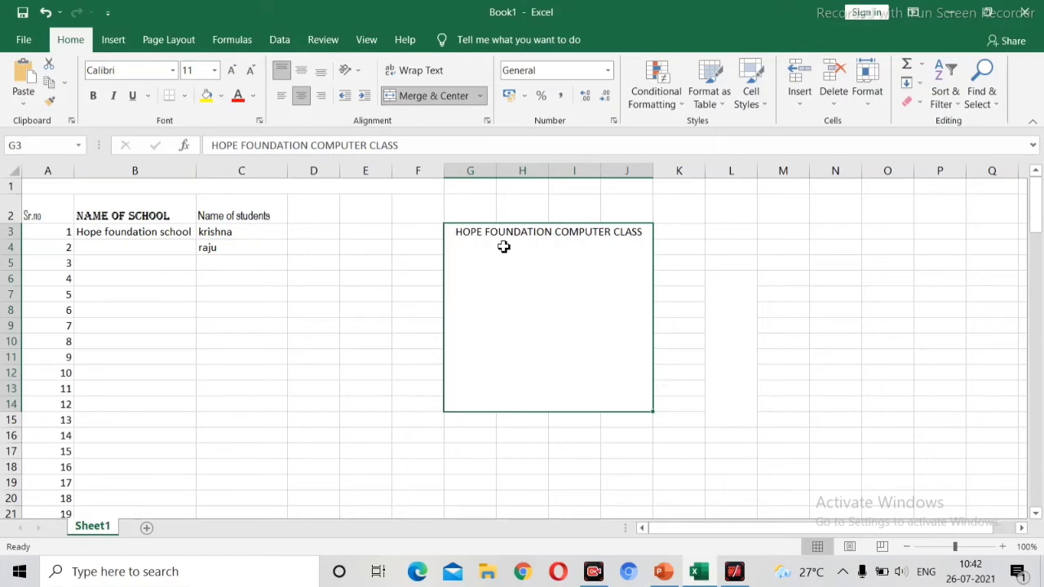
{"action": "left_click", "coordinate": [300, 72]}
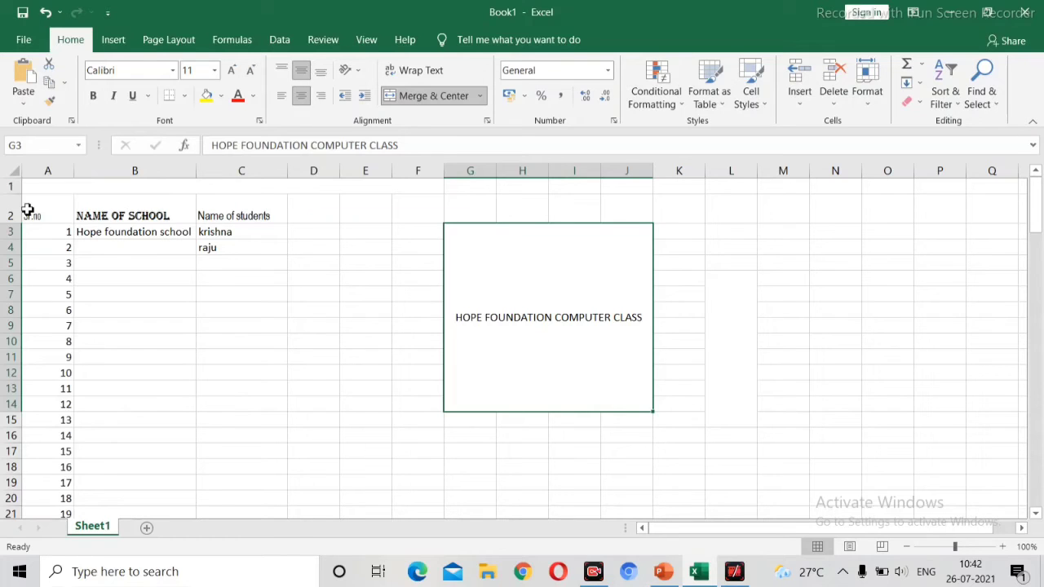
Step: Apply All Borders to the table range A2 through C18
{"action": "left_click_drag", "start_coordinate": [27, 210], "coordinate": [234, 336]}
{"action": "left_click", "coordinate": [223, 376]}
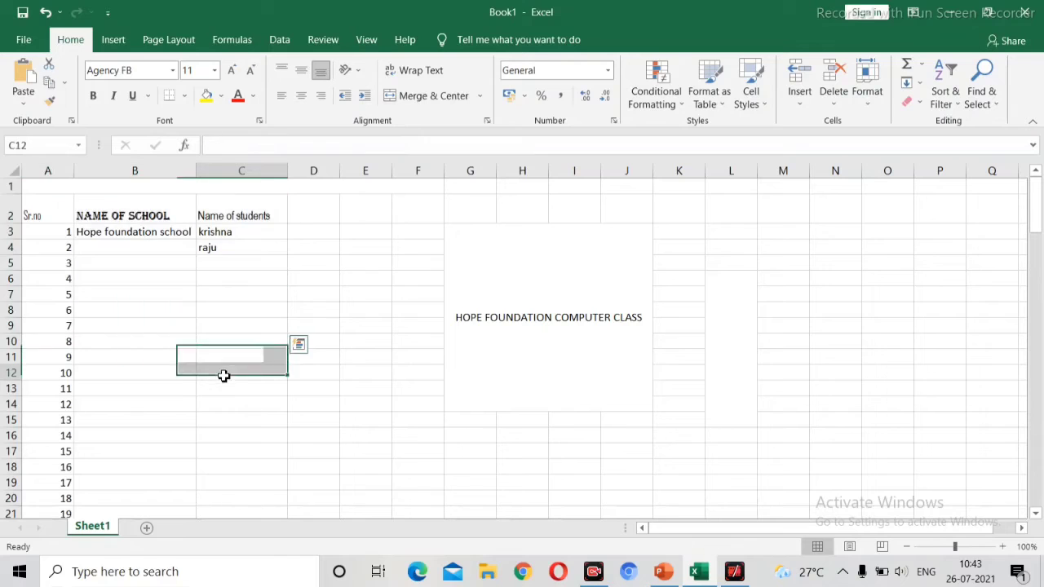
{"action": "left_click", "coordinate": [41, 217]}
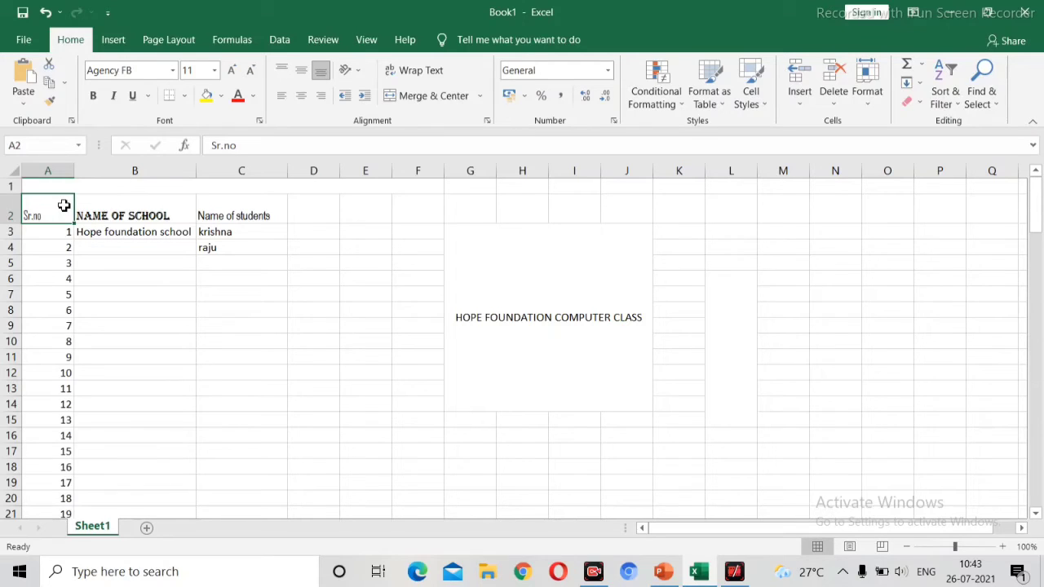
{"action": "left_click_drag", "start_coordinate": [64, 206], "coordinate": [270, 460]}
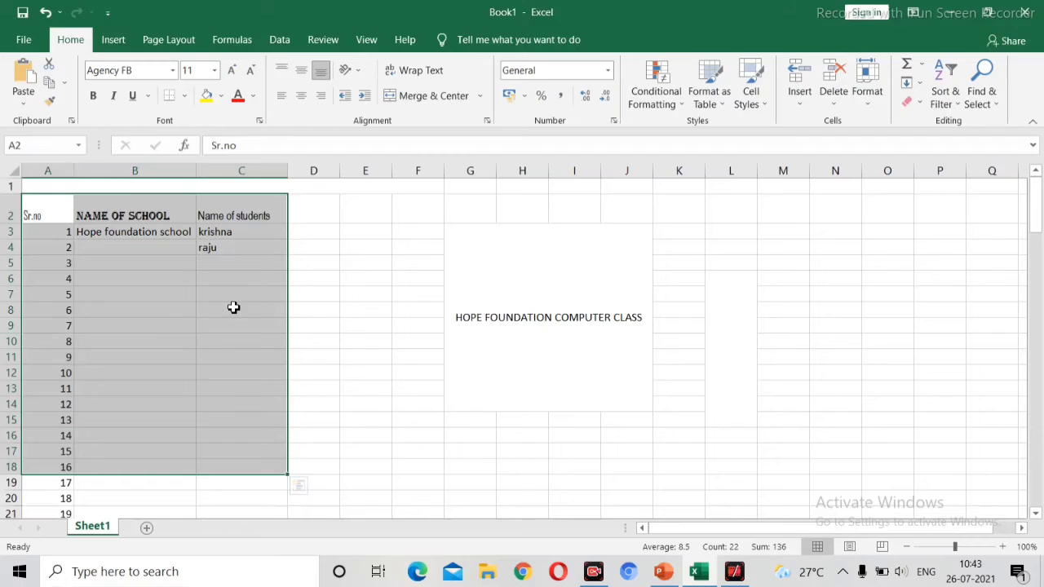
{"action": "left_click", "coordinate": [184, 96]}
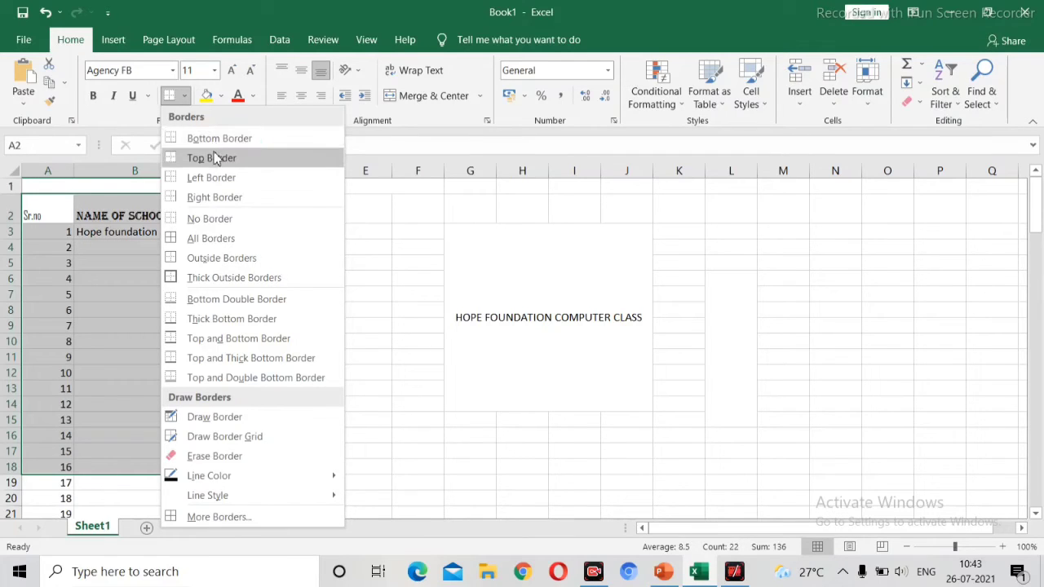
{"action": "left_click", "coordinate": [218, 243]}
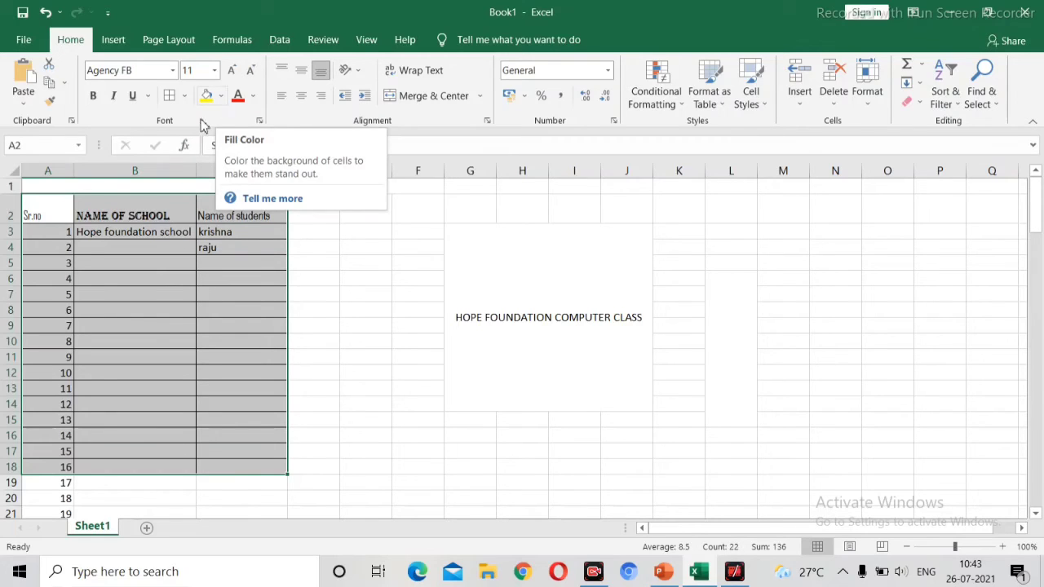
Step: Fill the Sr.no heading cell A2 with a light gold colour
{"action": "left_click", "coordinate": [60, 206]}
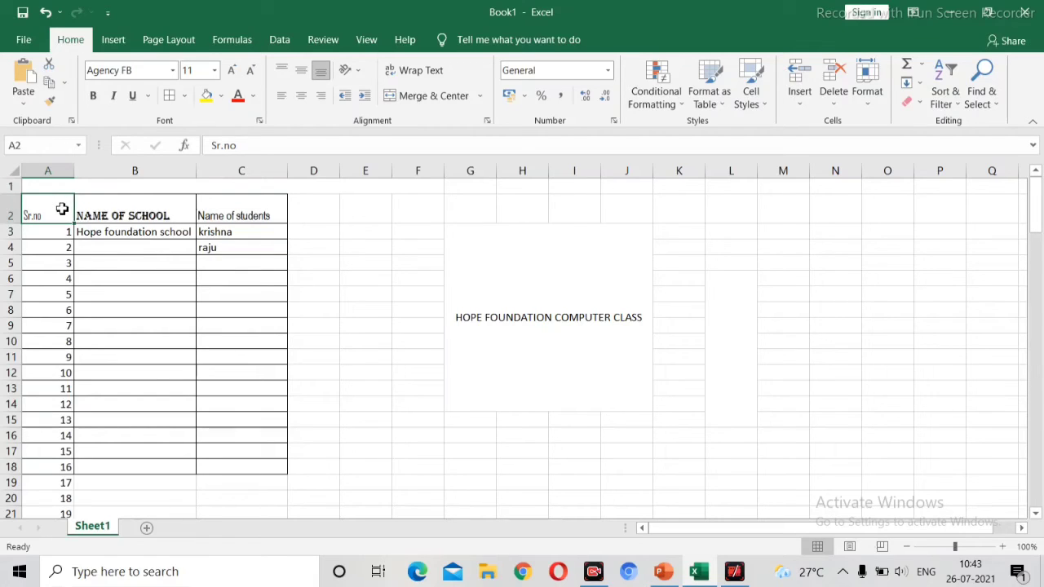
{"action": "left_click", "coordinate": [222, 96]}
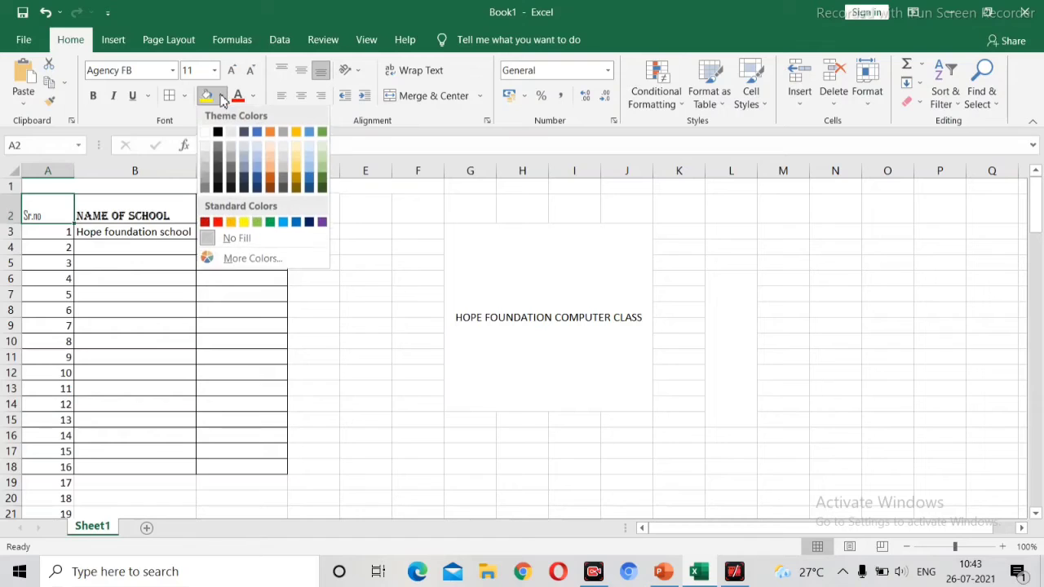
{"action": "left_click", "coordinate": [292, 154]}
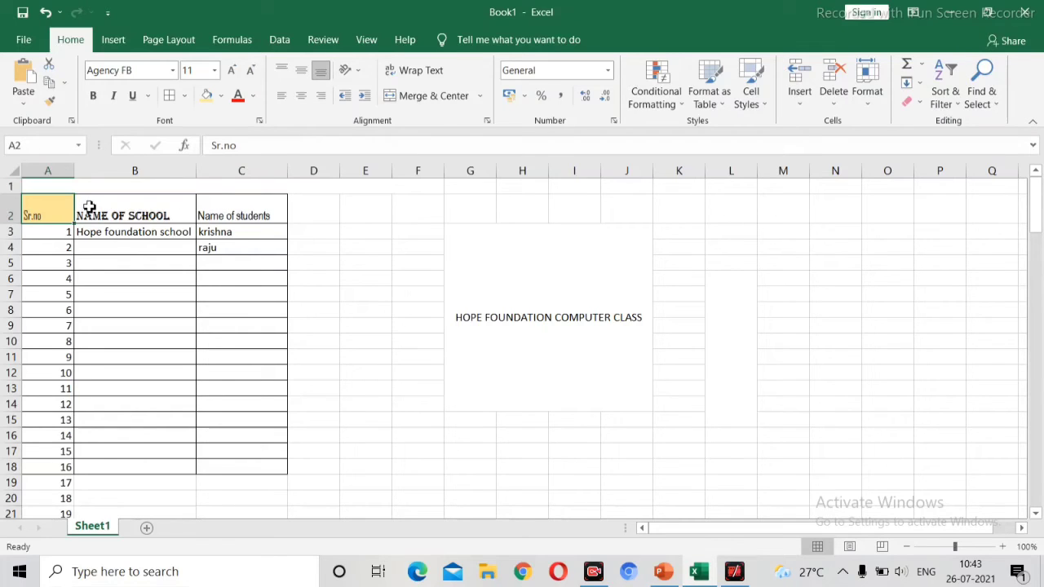
Step: Fill heading cells B2 and C2 with a light orange colour
{"action": "left_click_drag", "start_coordinate": [89, 207], "coordinate": [240, 210]}
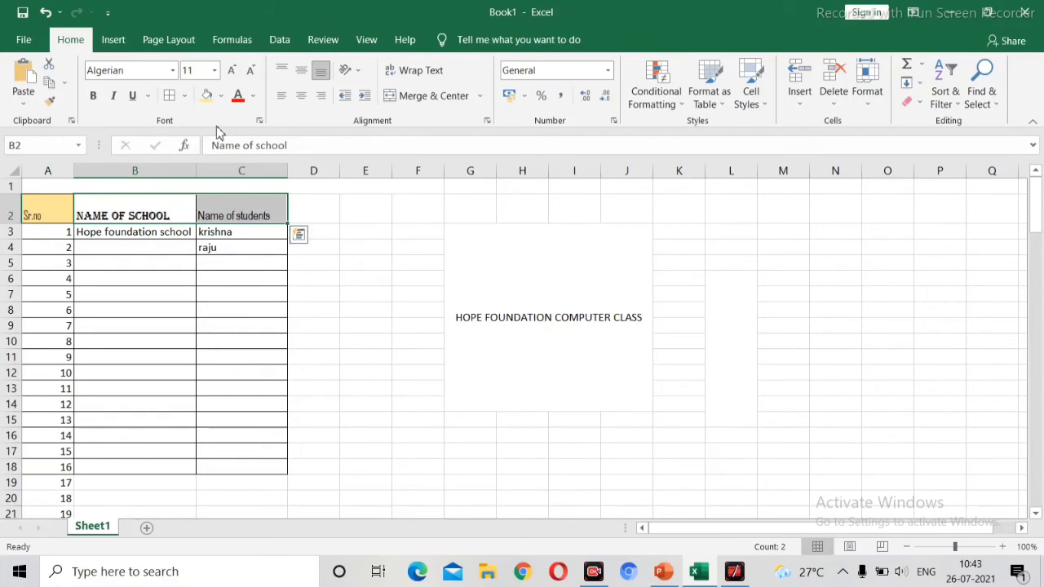
{"action": "left_click", "coordinate": [220, 96]}
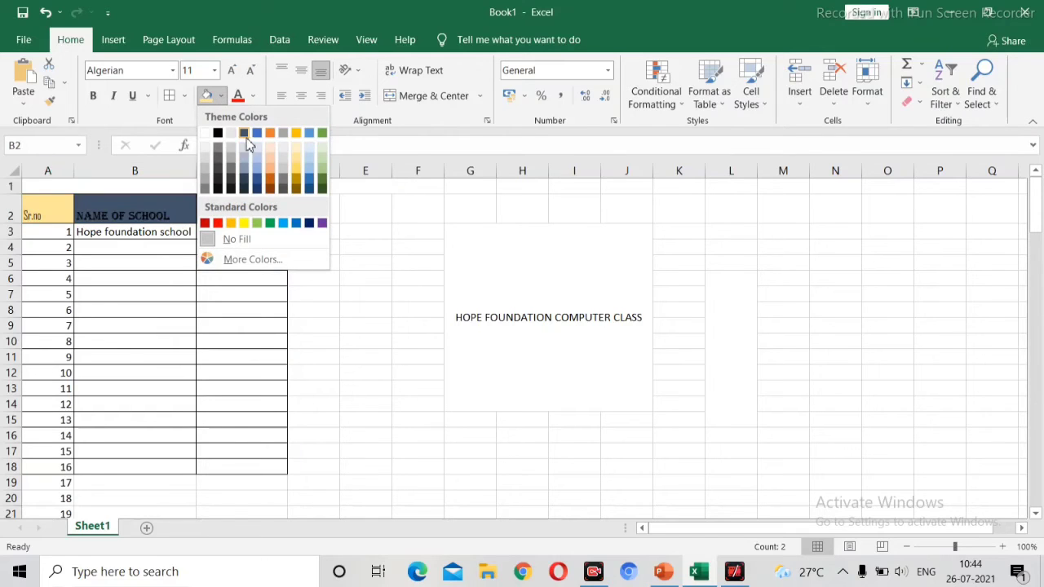
{"action": "left_click", "coordinate": [272, 164]}
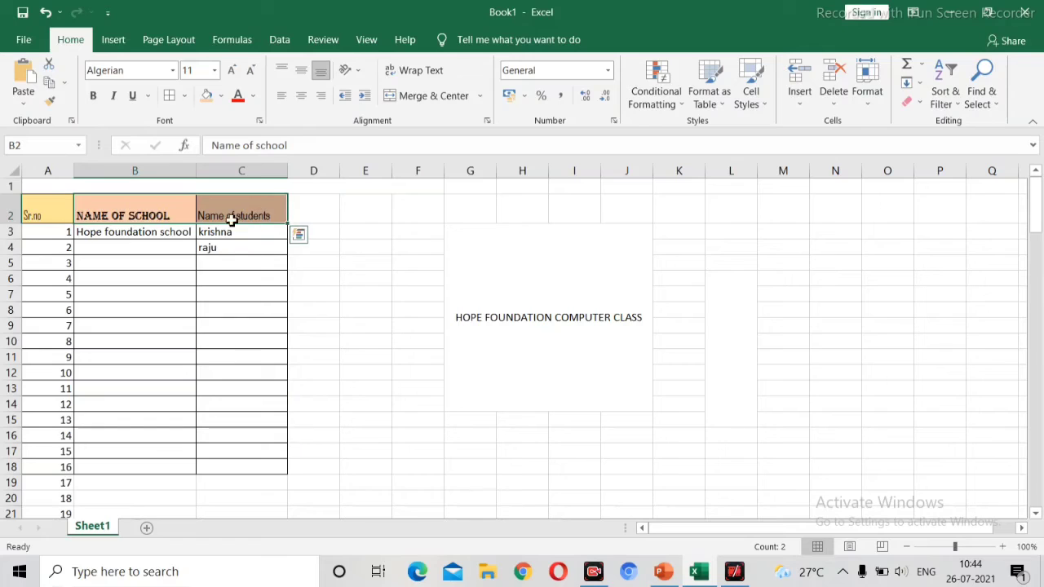
Step: Change the fill of the Name of students heading cell C2 to light green
{"action": "left_click", "coordinate": [226, 250]}
{"action": "left_click", "coordinate": [213, 222]}
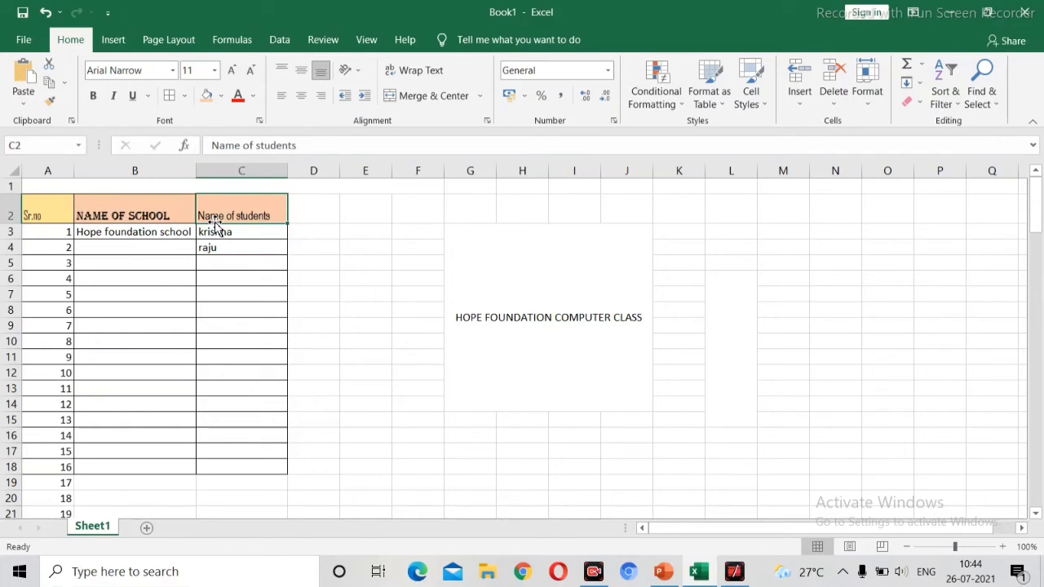
{"action": "left_click", "coordinate": [221, 97]}
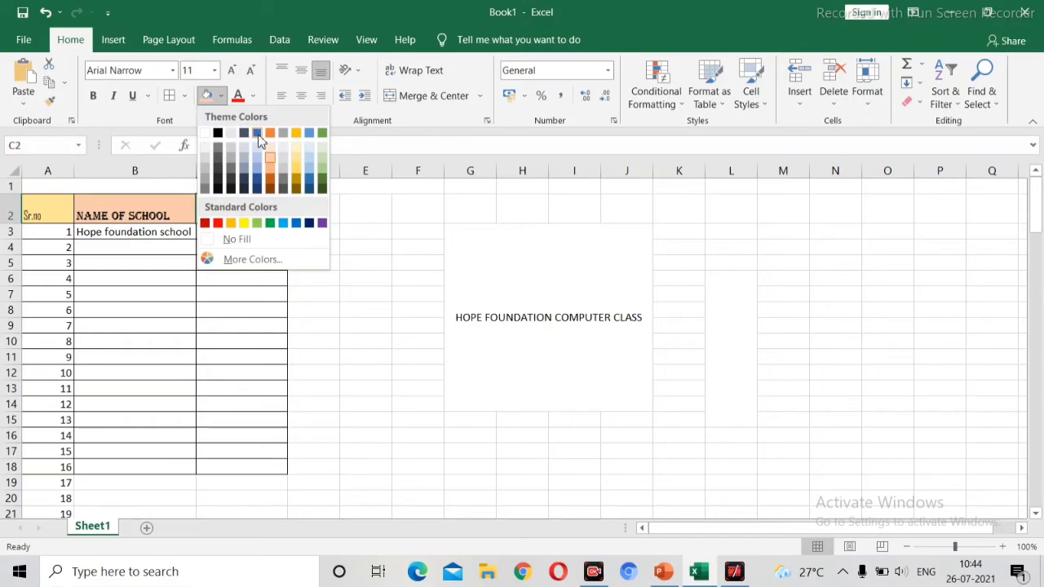
{"action": "left_click", "coordinate": [323, 172]}
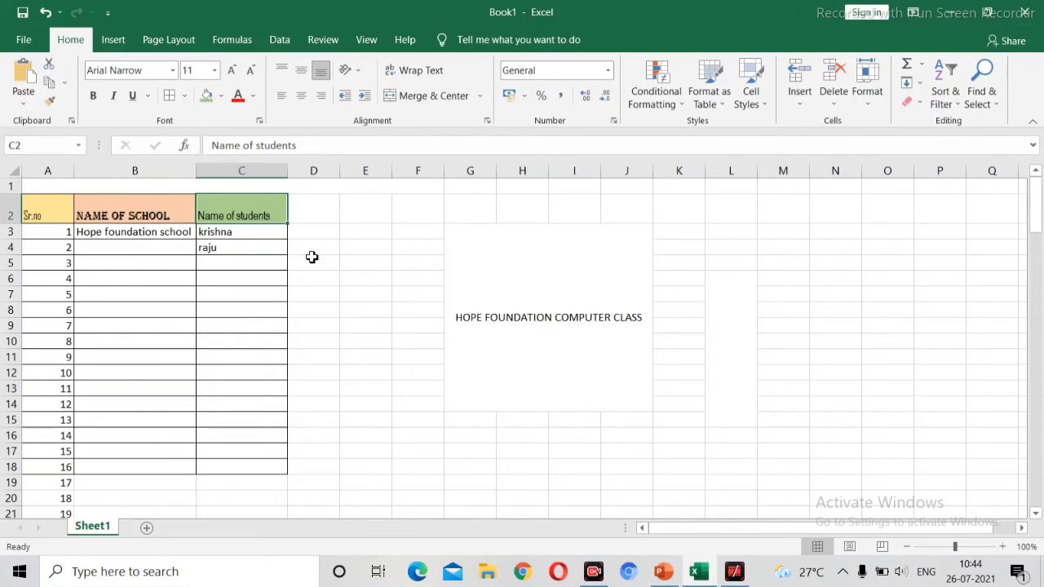
Step: Edit cell A2 and colour the Sr.no heading text red
{"action": "left_click", "coordinate": [48, 223]}
{"action": "double_click", "coordinate": [46, 211]}
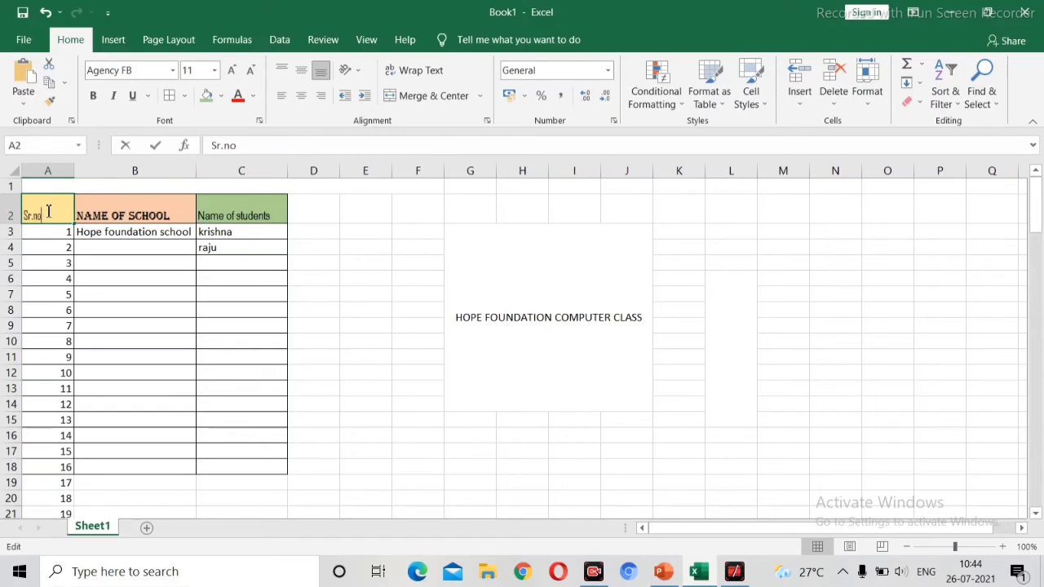
{"action": "left_click_drag", "start_coordinate": [44, 214], "coordinate": [33, 214]}
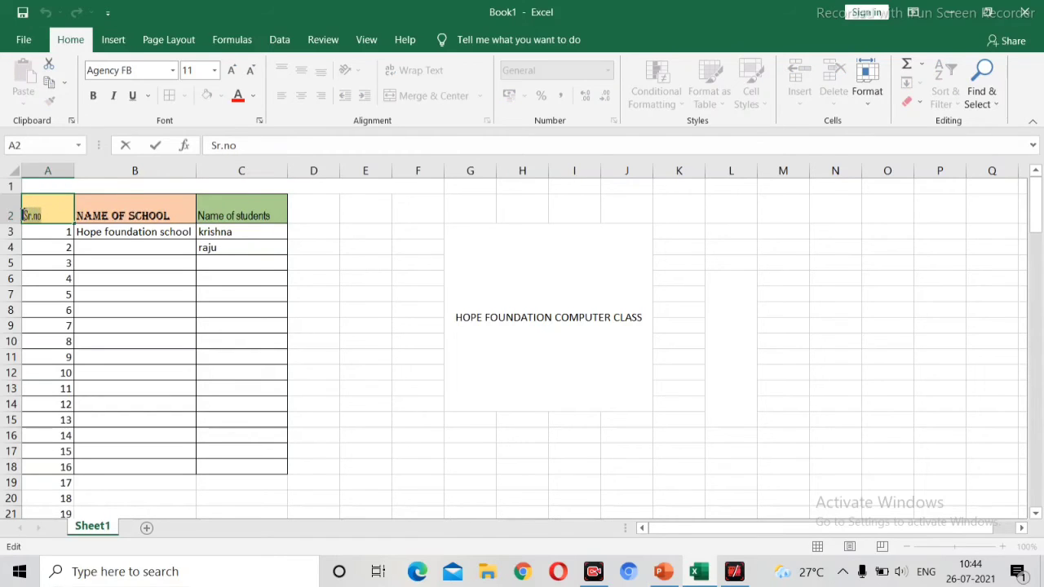
{"action": "left_click", "coordinate": [251, 98]}
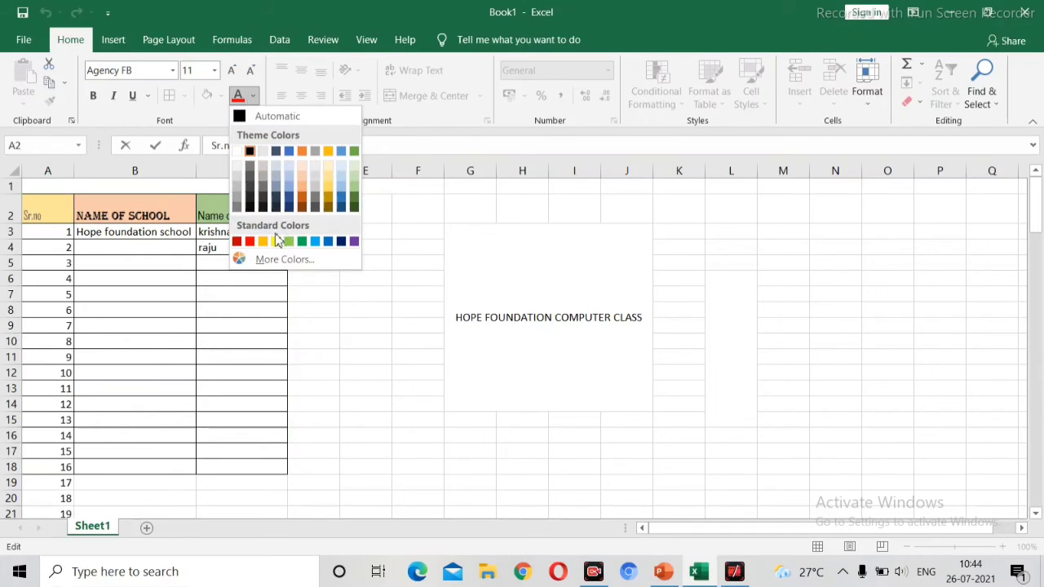
{"action": "left_click", "coordinate": [249, 241]}
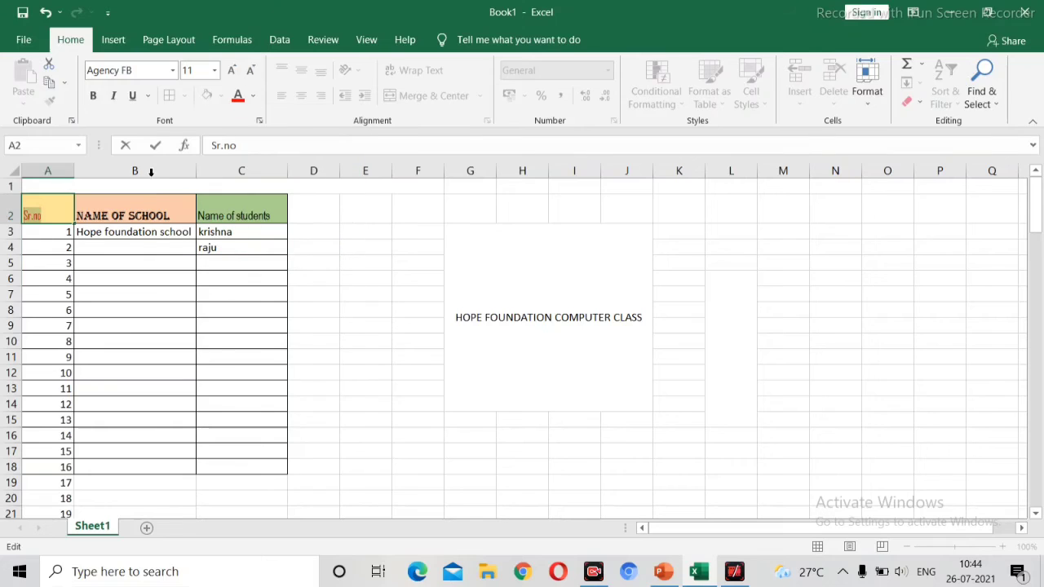
Step: Make the Sr.no text bold and enlarge its font size by four steps
{"action": "left_click", "coordinate": [89, 99]}
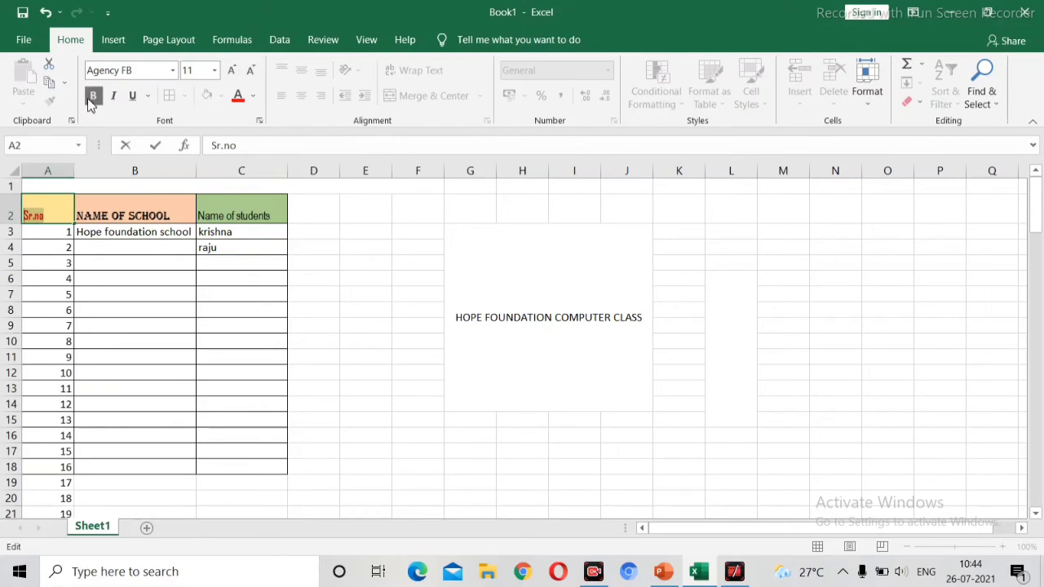
{"action": "left_click", "coordinate": [233, 71]}
{"action": "left_click", "coordinate": [234, 71]}
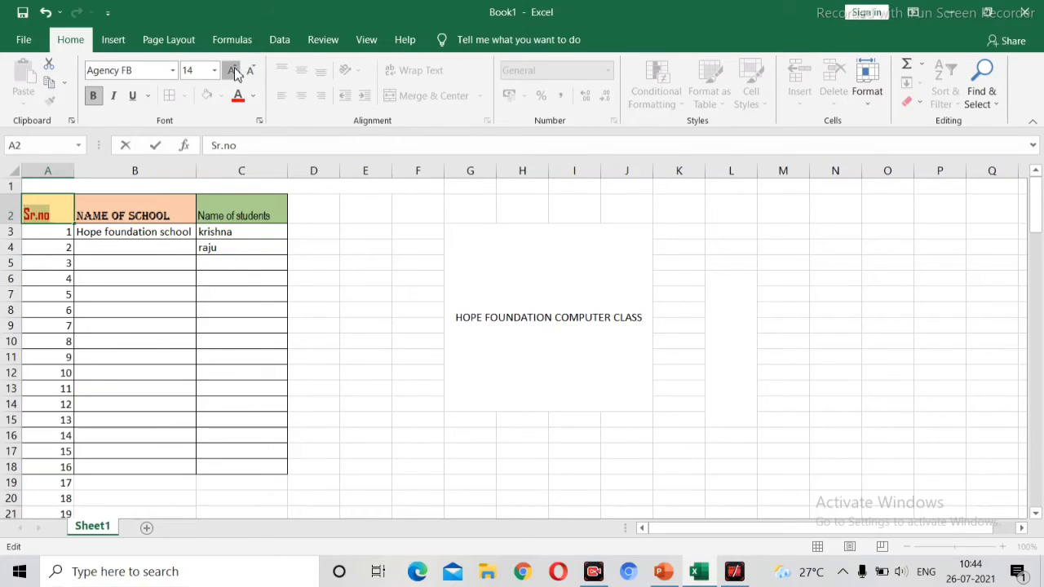
{"action": "left_click", "coordinate": [233, 71]}
{"action": "left_click", "coordinate": [234, 71]}
{"action": "left_click", "coordinate": [234, 71]}
{"action": "left_click", "coordinate": [181, 186]}
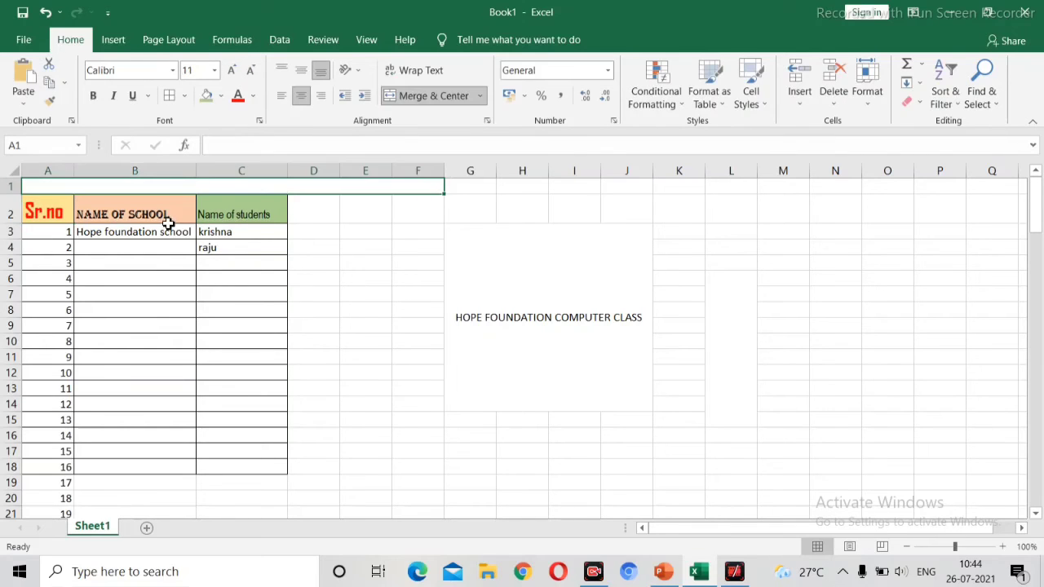
Step: Colour the NAME OF SCHOOL heading text in B2 blue
{"action": "left_click", "coordinate": [167, 215]}
{"action": "double_click", "coordinate": [172, 213]}
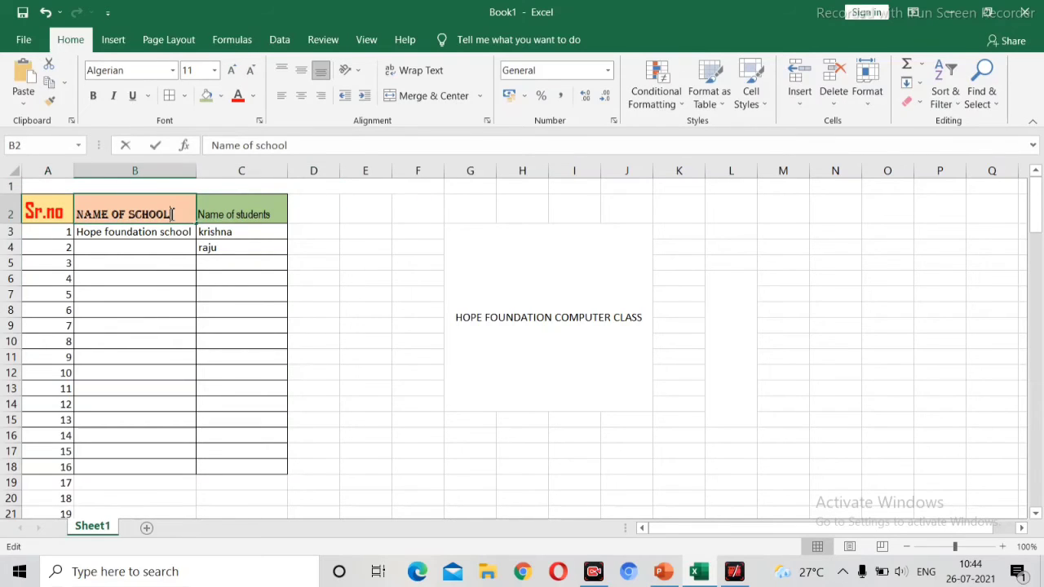
{"action": "left_click_drag", "start_coordinate": [172, 214], "coordinate": [80, 216]}
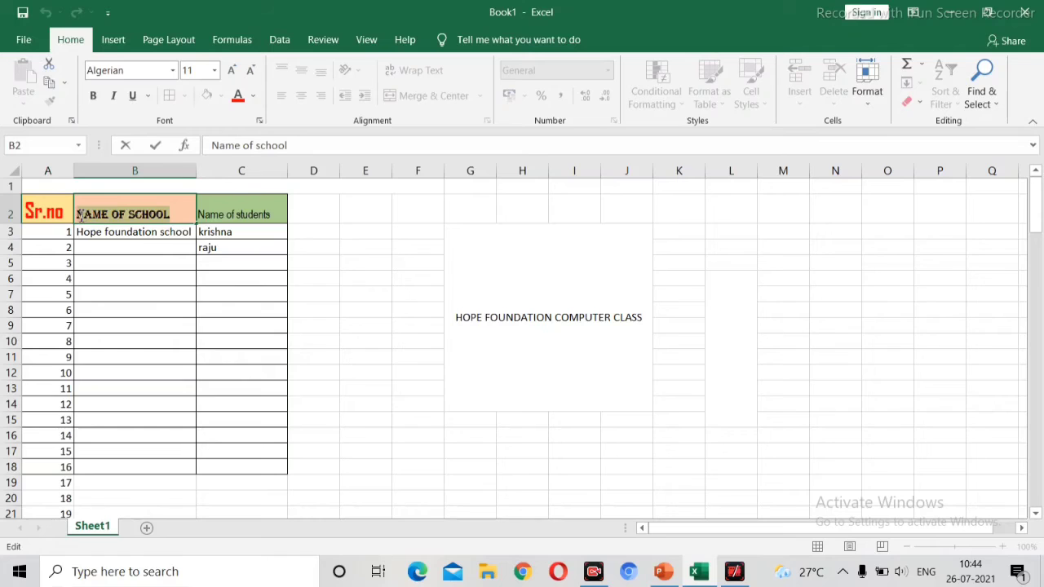
{"action": "left_click", "coordinate": [252, 99]}
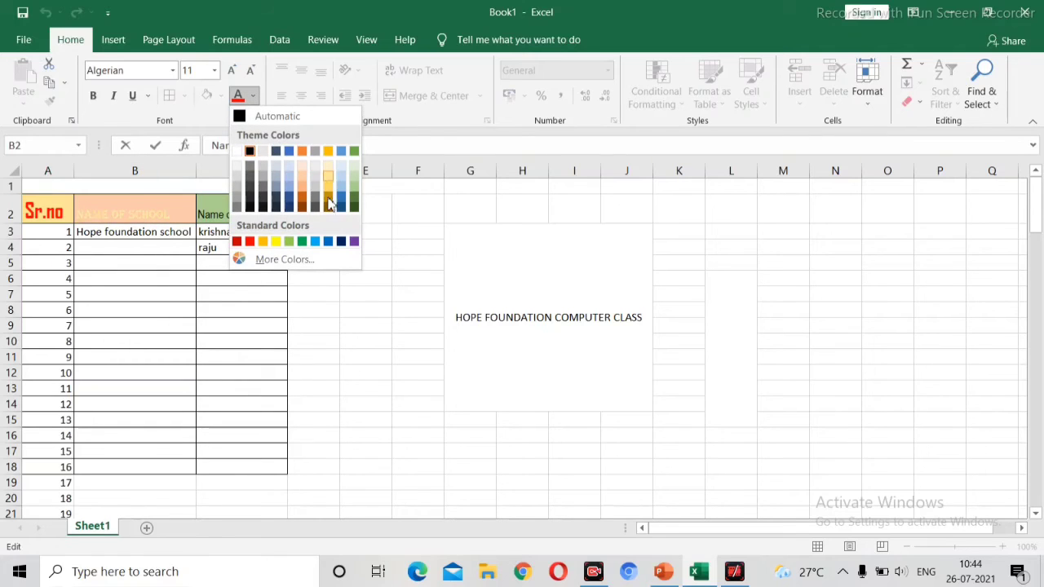
{"action": "left_click", "coordinate": [328, 241]}
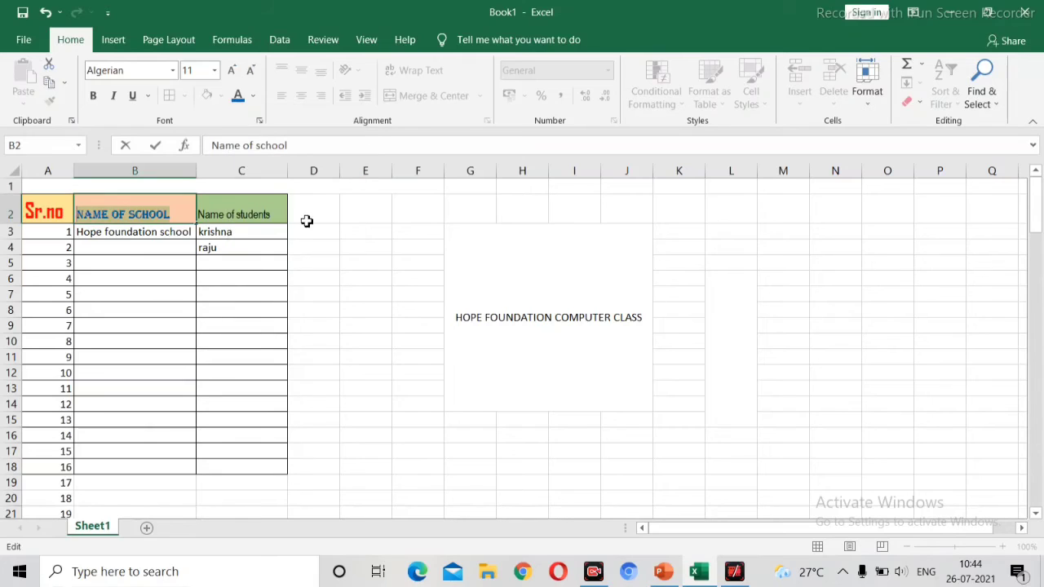
Step: Colour the Name of students heading text in C2 red
{"action": "double_click", "coordinate": [275, 213]}
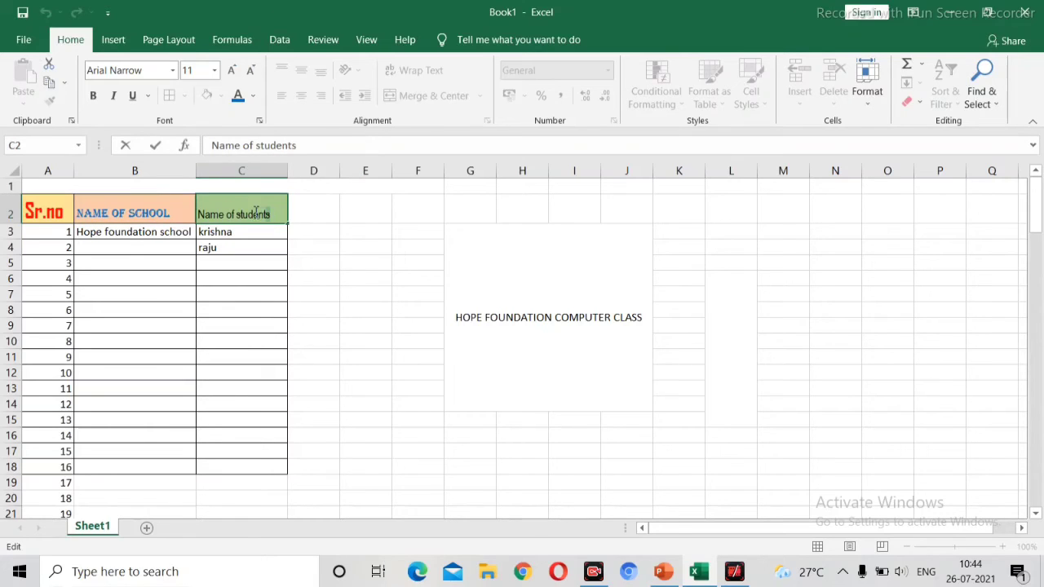
{"action": "left_click_drag", "start_coordinate": [255, 213], "coordinate": [191, 214]}
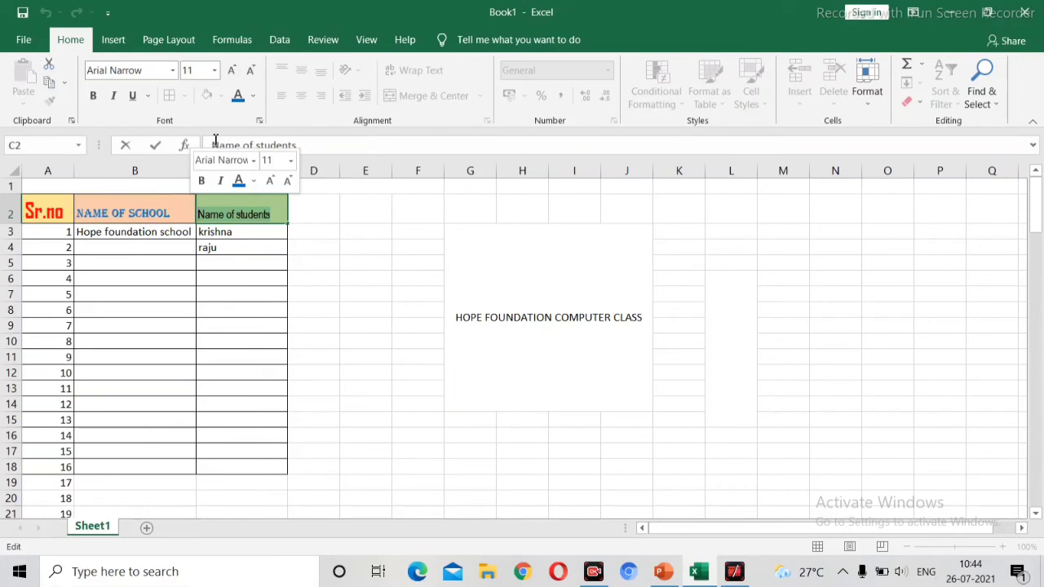
{"action": "left_click", "coordinate": [255, 96]}
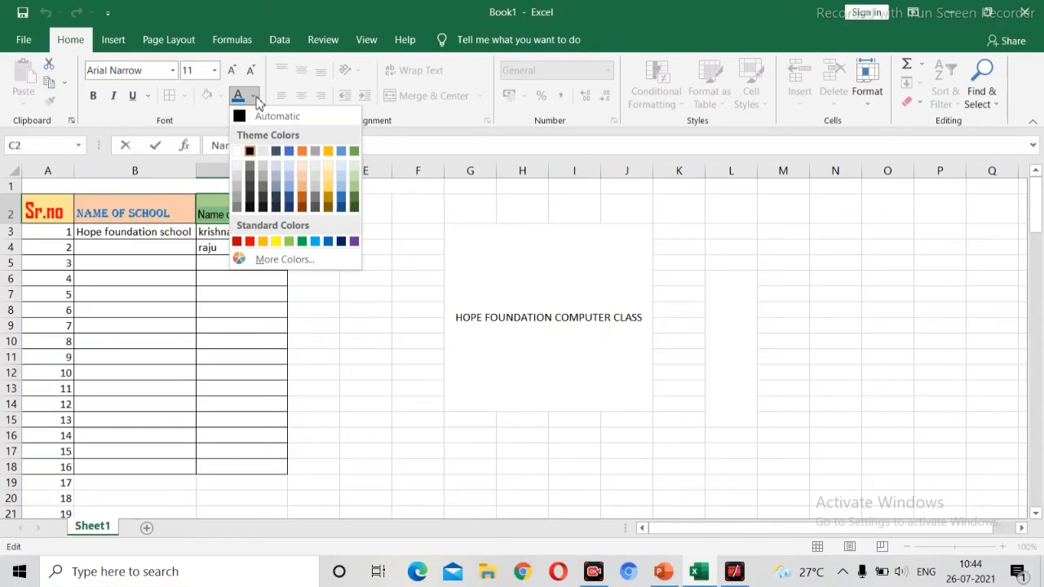
{"action": "left_click", "coordinate": [250, 241]}
{"action": "left_click", "coordinate": [270, 307]}
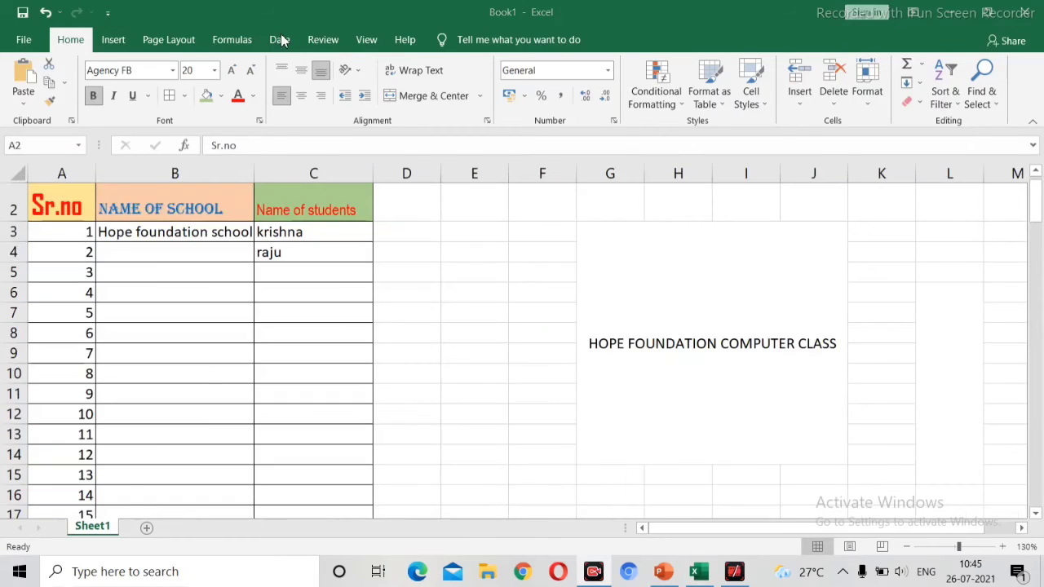
Step: Angle the heading text in cells A2 to C2 counterclockwise
{"action": "left_click", "coordinate": [359, 75]}
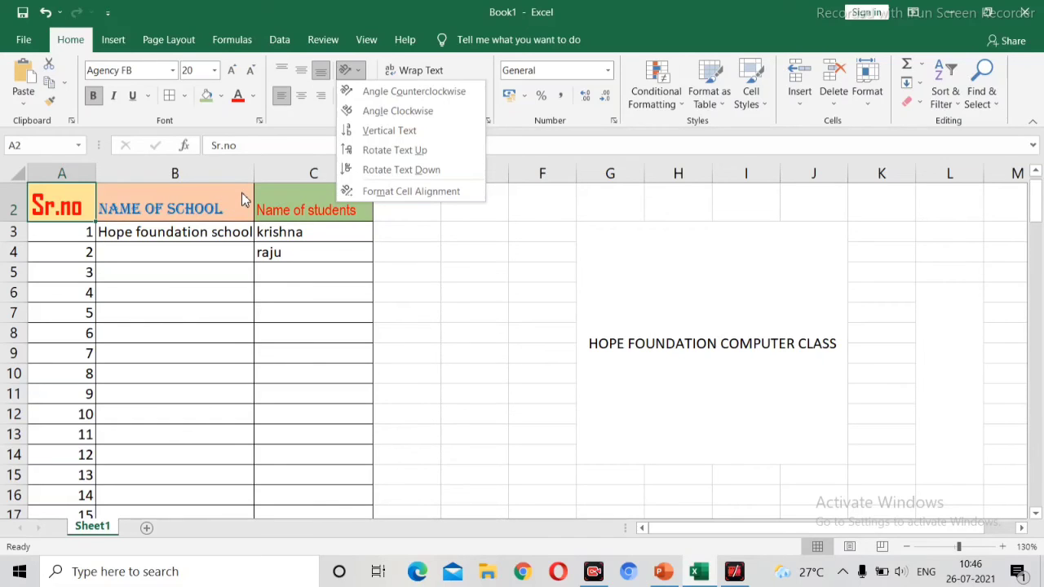
{"action": "left_click", "coordinate": [194, 262]}
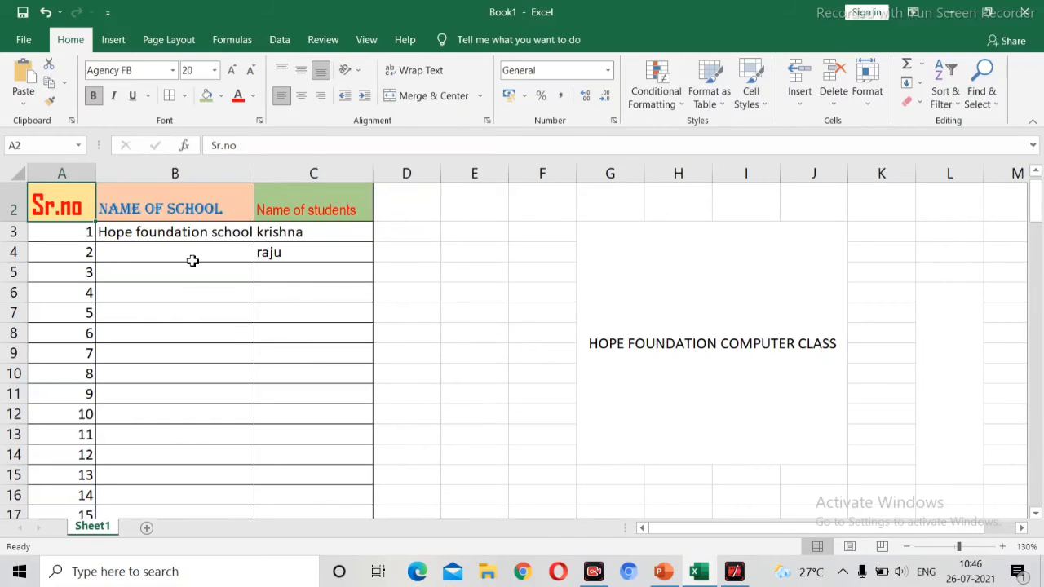
{"action": "left_click_drag", "start_coordinate": [57, 206], "coordinate": [333, 186]}
{"action": "left_click", "coordinate": [357, 71]}
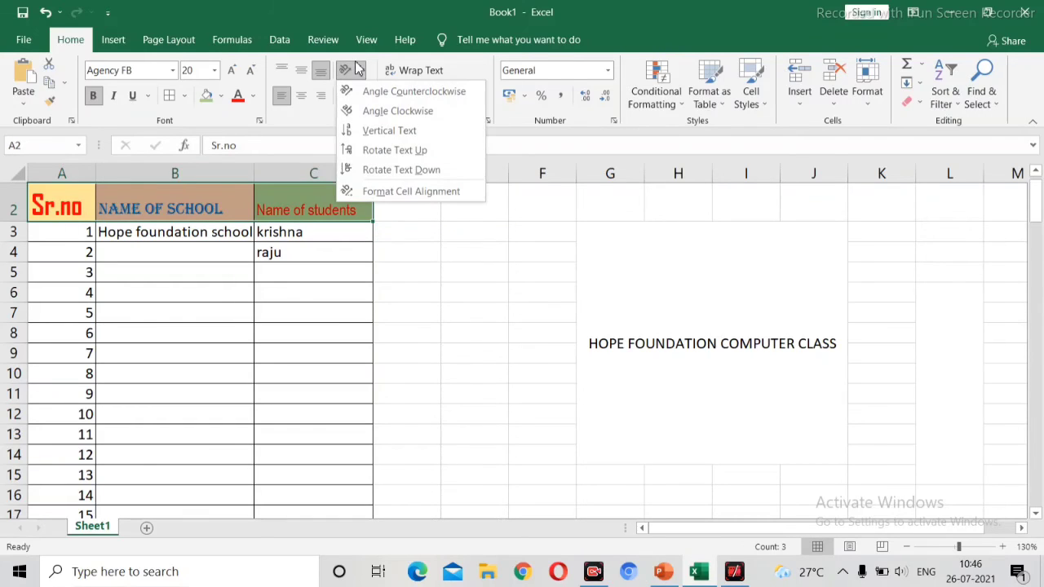
{"action": "left_click", "coordinate": [383, 91]}
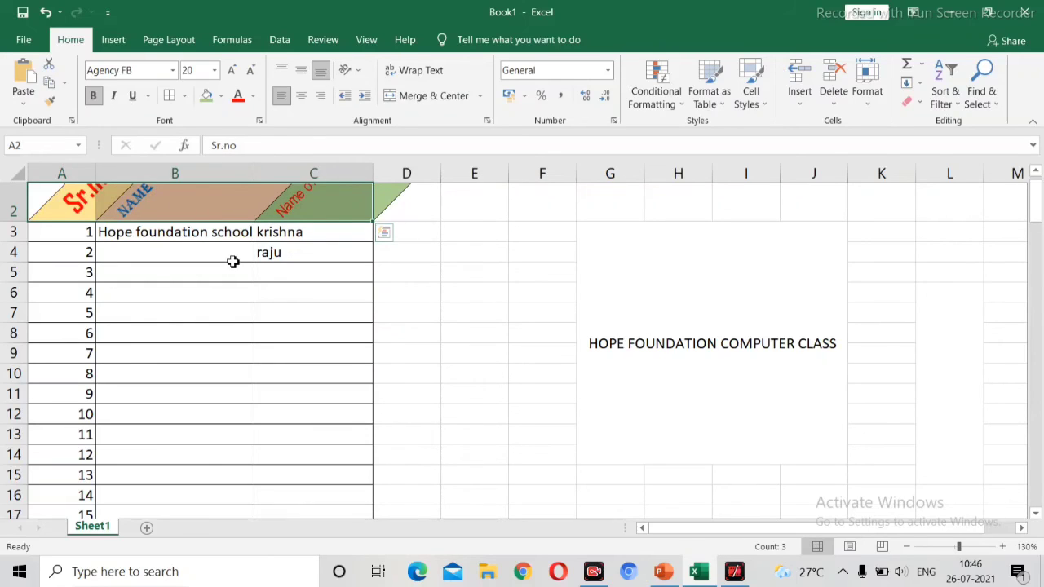
{"action": "left_click", "coordinate": [410, 209]}
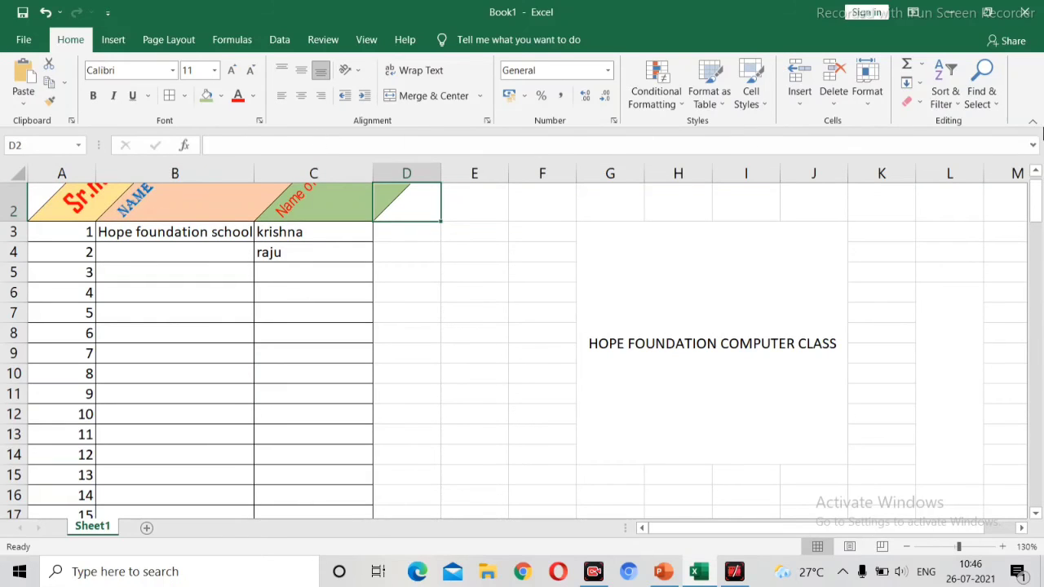
Step: Angle the A2:C2 heading text clockwise, then switch it to vertical text
{"action": "left_click_drag", "start_coordinate": [1037, 207], "coordinate": [1034, 198]}
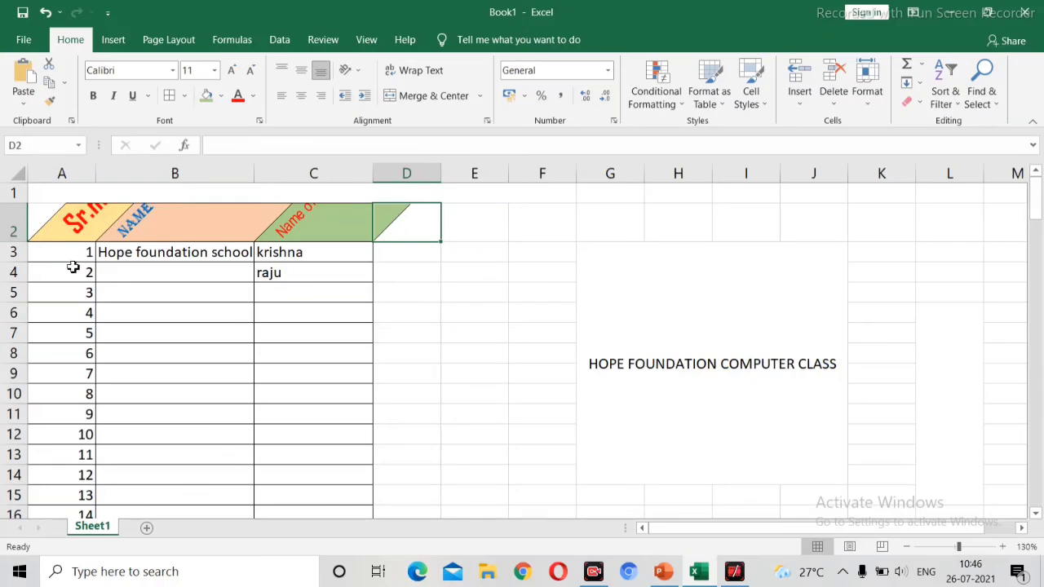
{"action": "left_click_drag", "start_coordinate": [47, 222], "coordinate": [362, 226]}
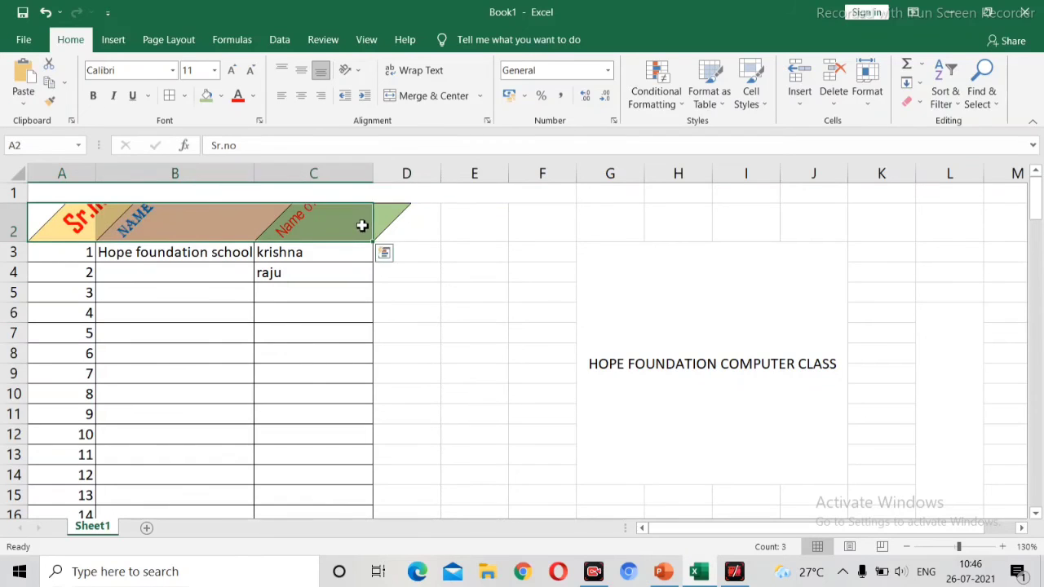
{"action": "left_click", "coordinate": [351, 70]}
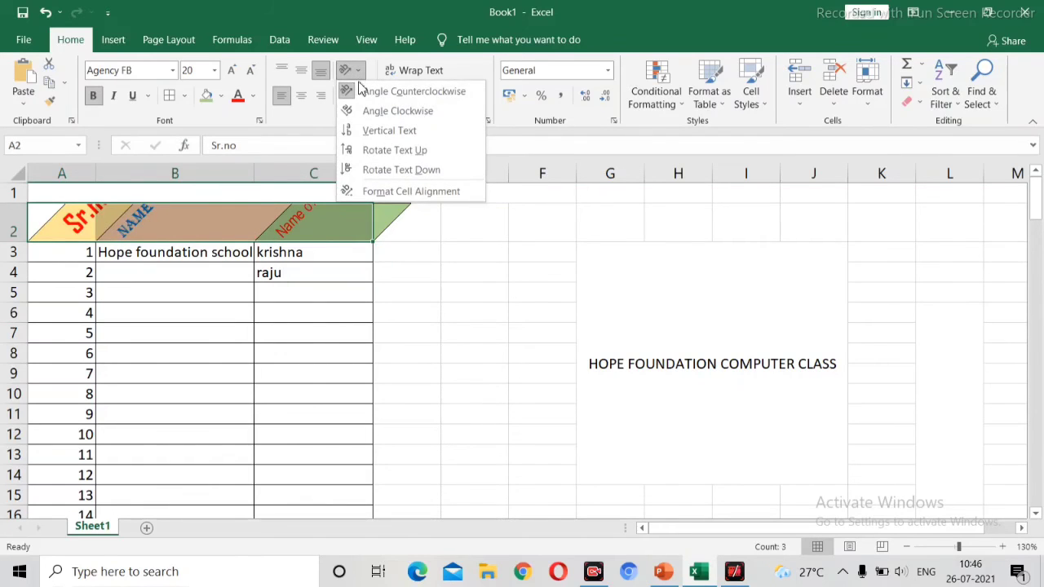
{"action": "left_click", "coordinate": [357, 111]}
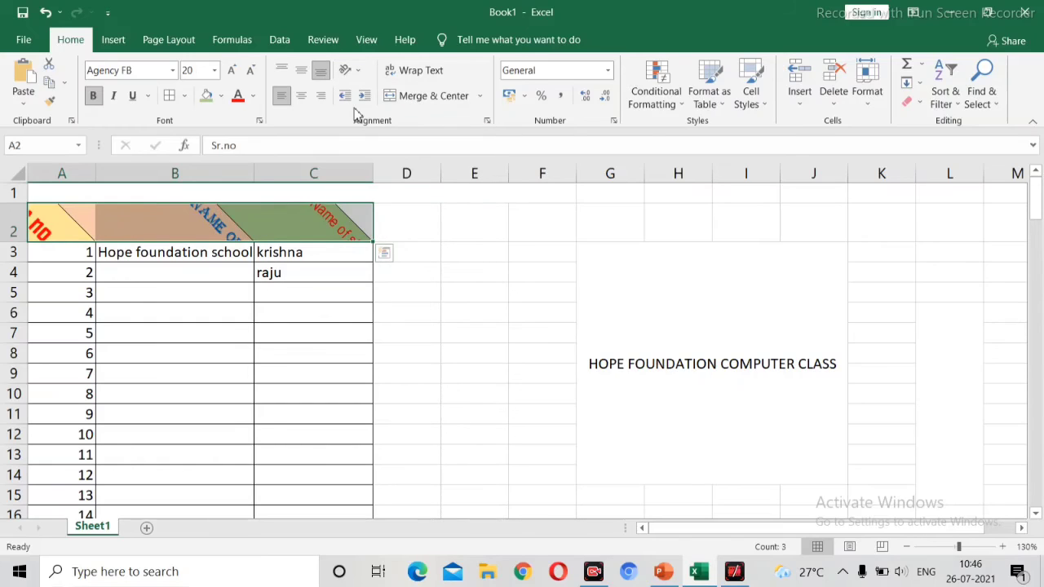
{"action": "left_click", "coordinate": [359, 72]}
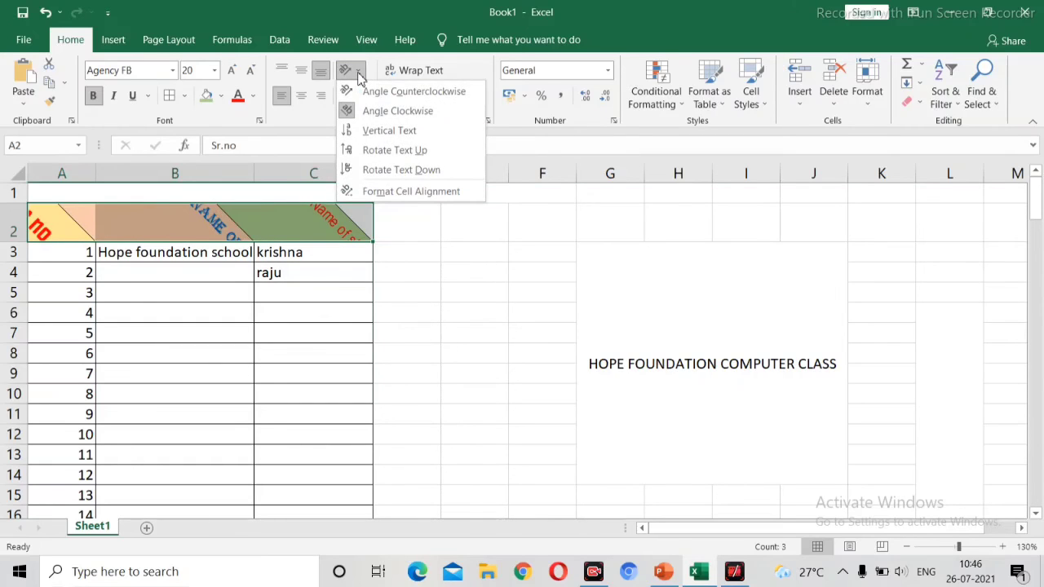
{"action": "left_click", "coordinate": [361, 131]}
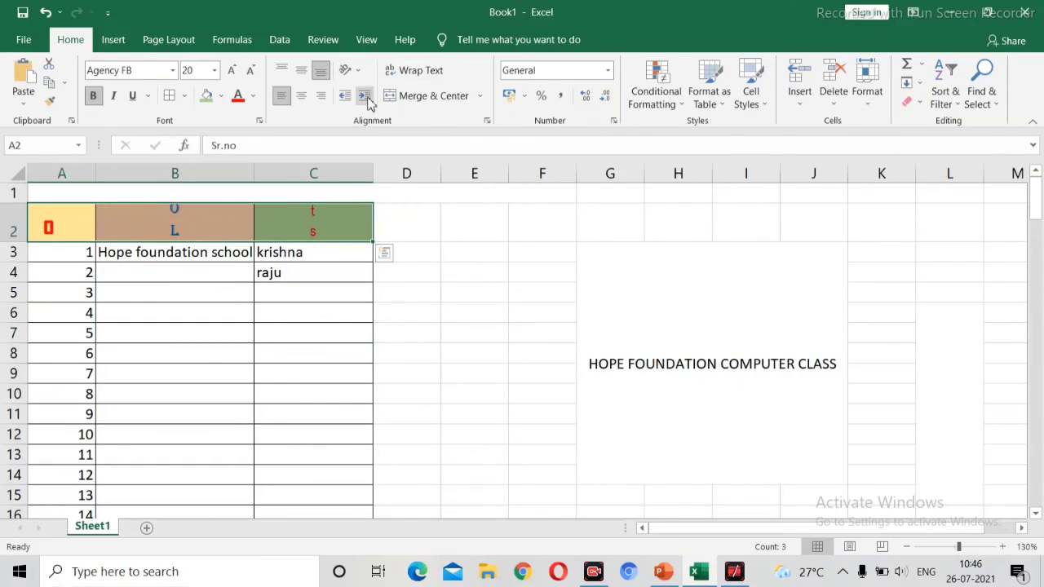
Step: Rotate the A2:C2 heading text up, then turn the rotation off again
{"action": "left_click", "coordinate": [351, 71]}
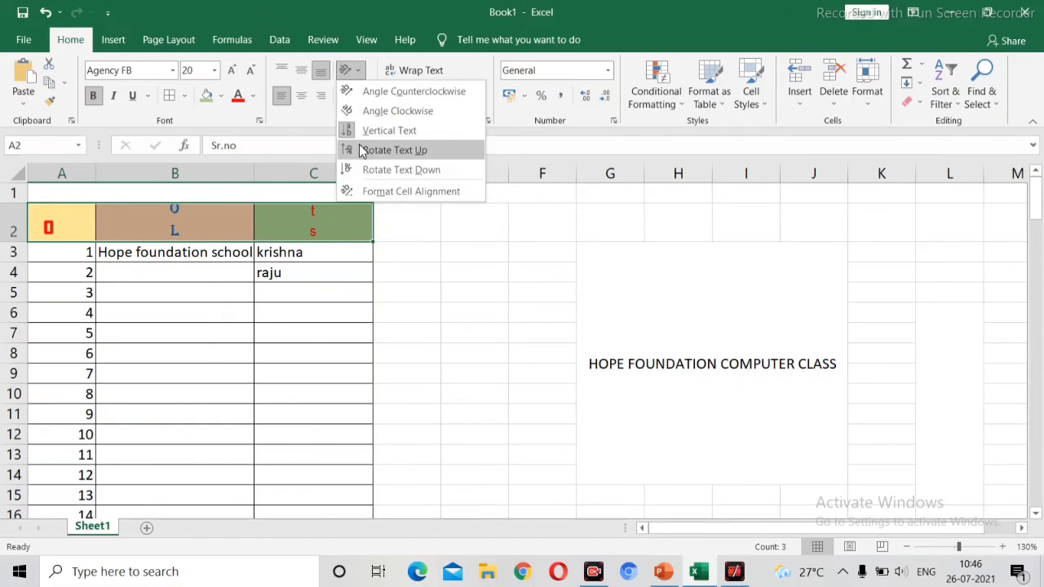
{"action": "left_click", "coordinate": [361, 151]}
{"action": "left_click", "coordinate": [360, 72]}
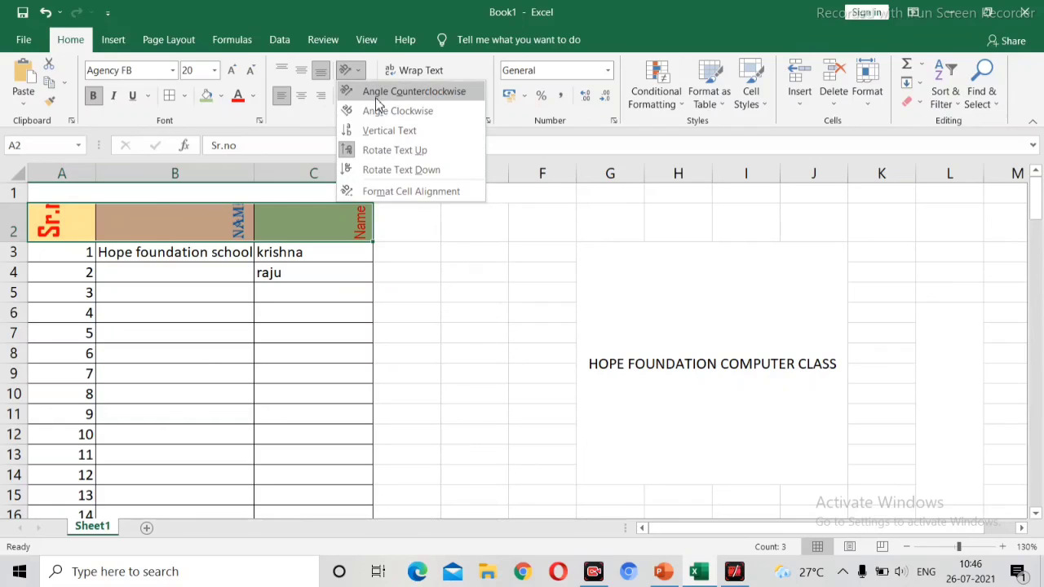
{"action": "left_click", "coordinate": [394, 154]}
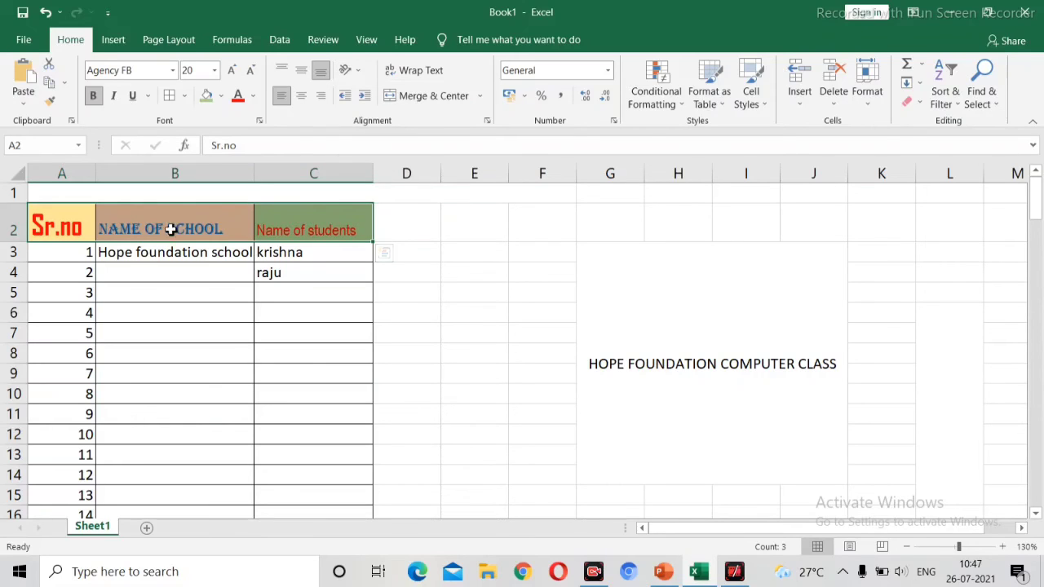
Step: Insert a blank column before the Name of students column
{"action": "left_click", "coordinate": [397, 292]}
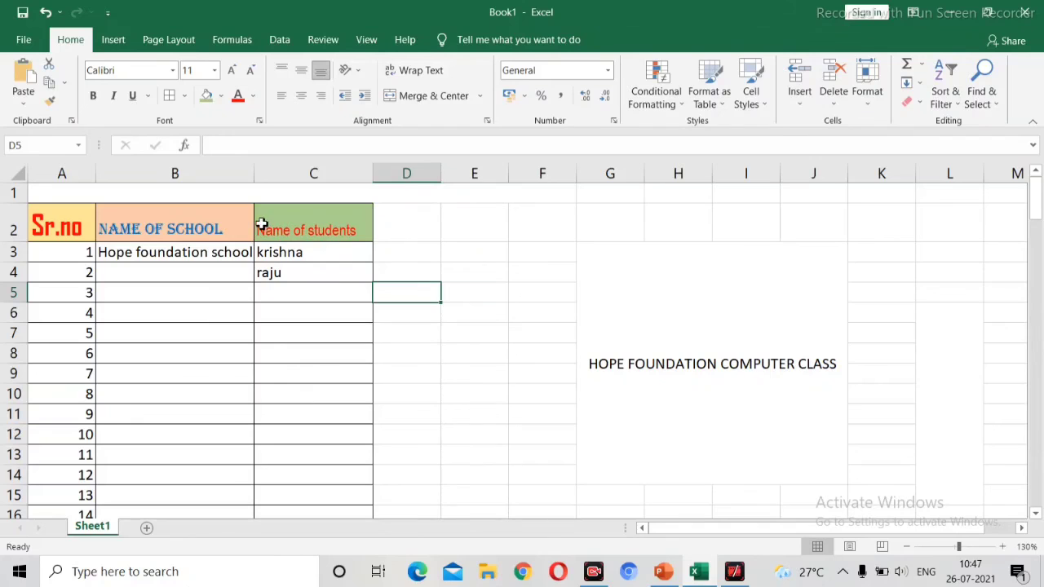
{"action": "left_click", "coordinate": [279, 169]}
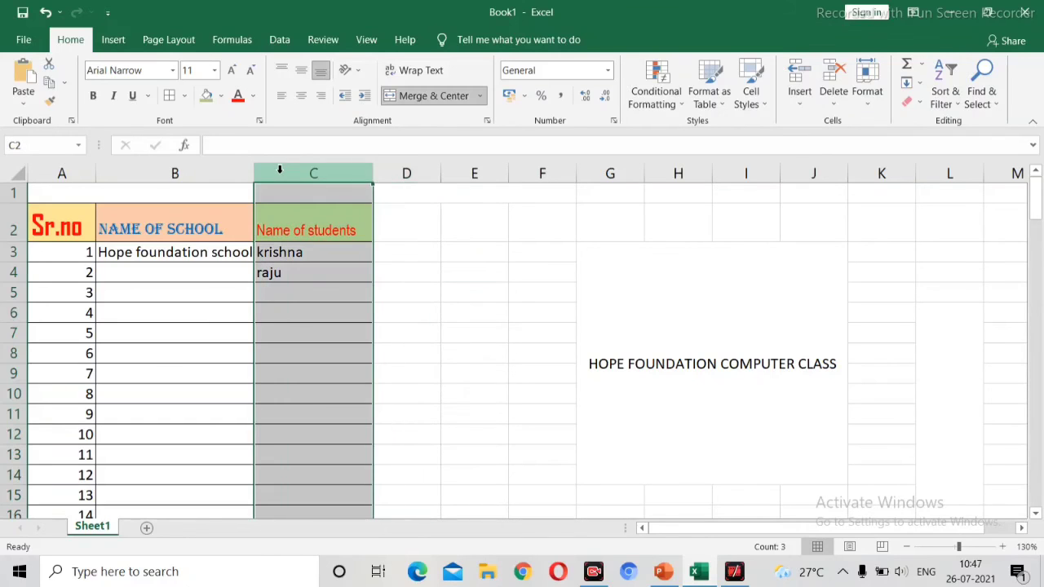
{"action": "right_click", "coordinate": [277, 172]}
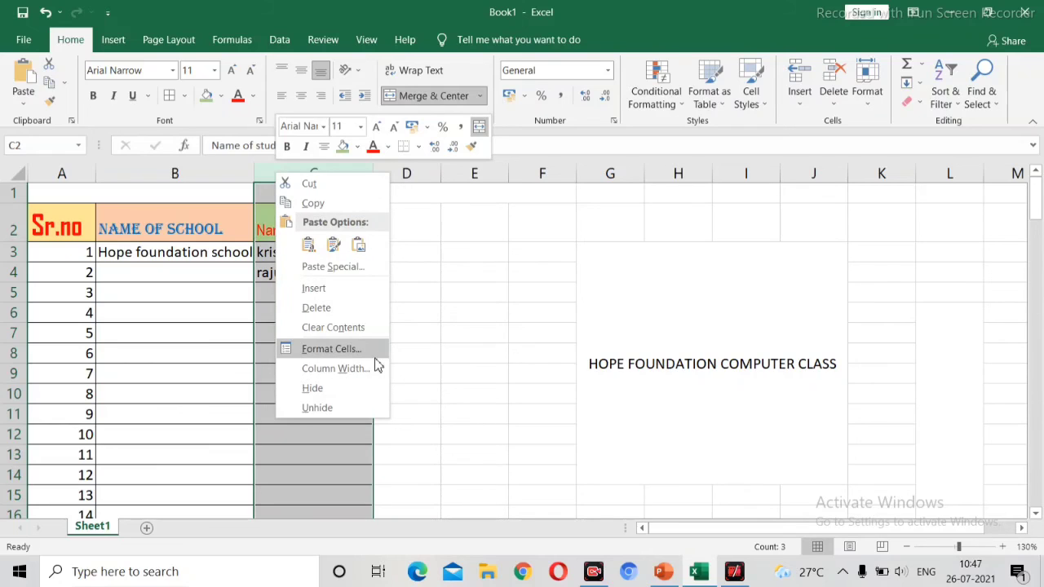
{"action": "left_click", "coordinate": [349, 291]}
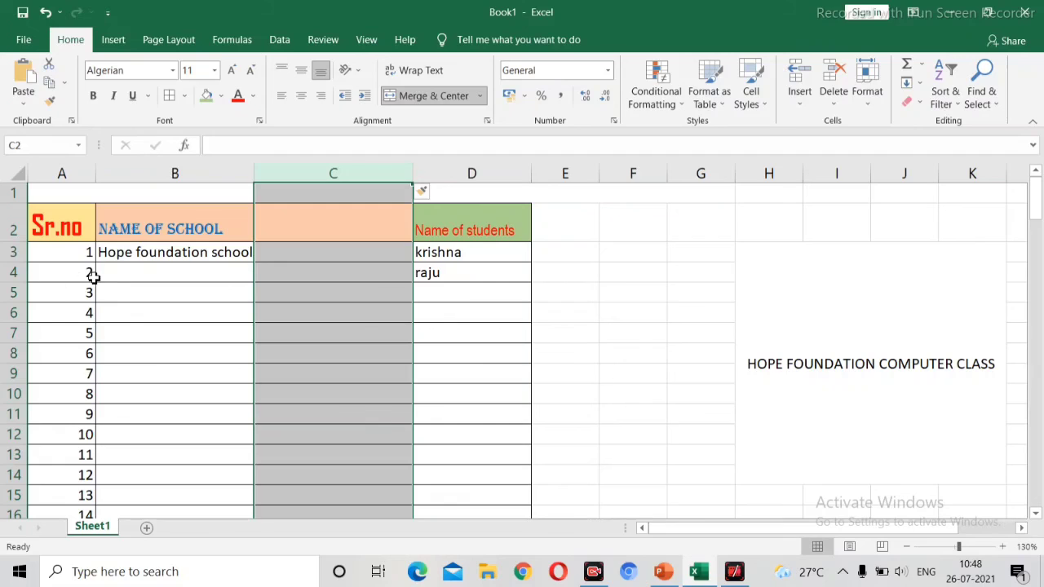
Step: Insert a blank row above row 4, then delete that row again
{"action": "left_click", "coordinate": [13, 276]}
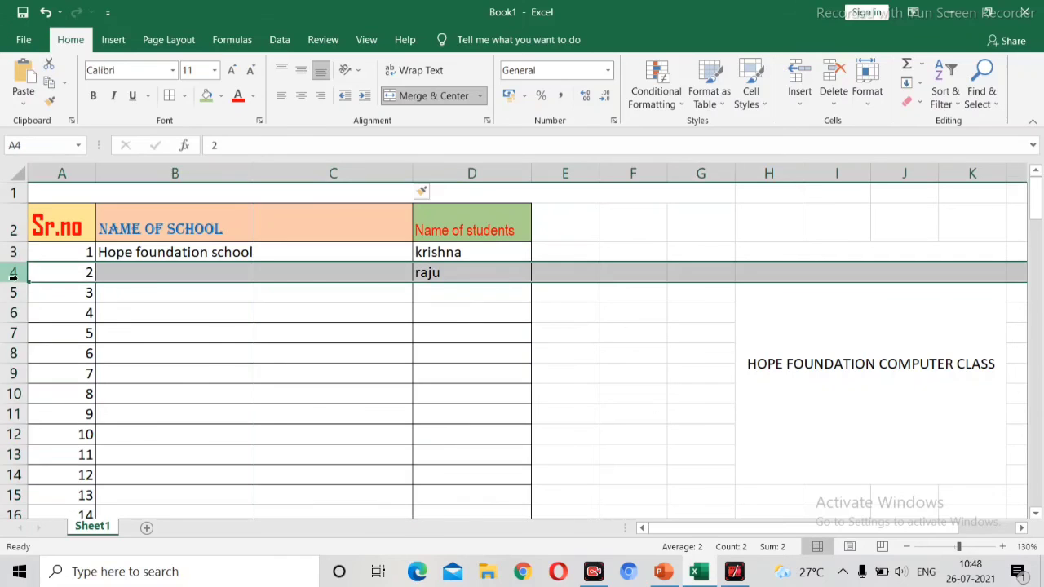
{"action": "right_click", "coordinate": [13, 278]}
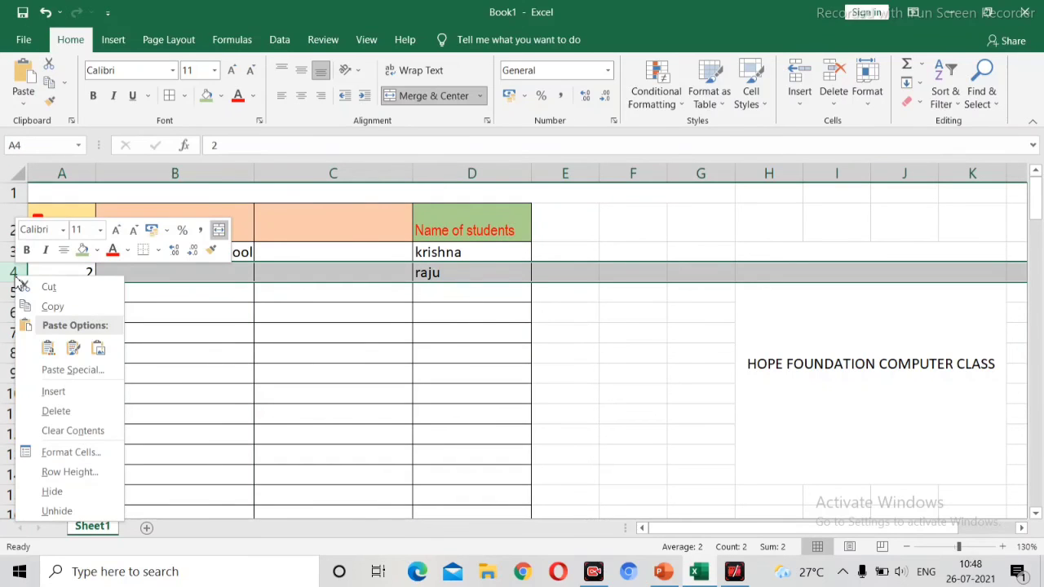
{"action": "left_click", "coordinate": [50, 392]}
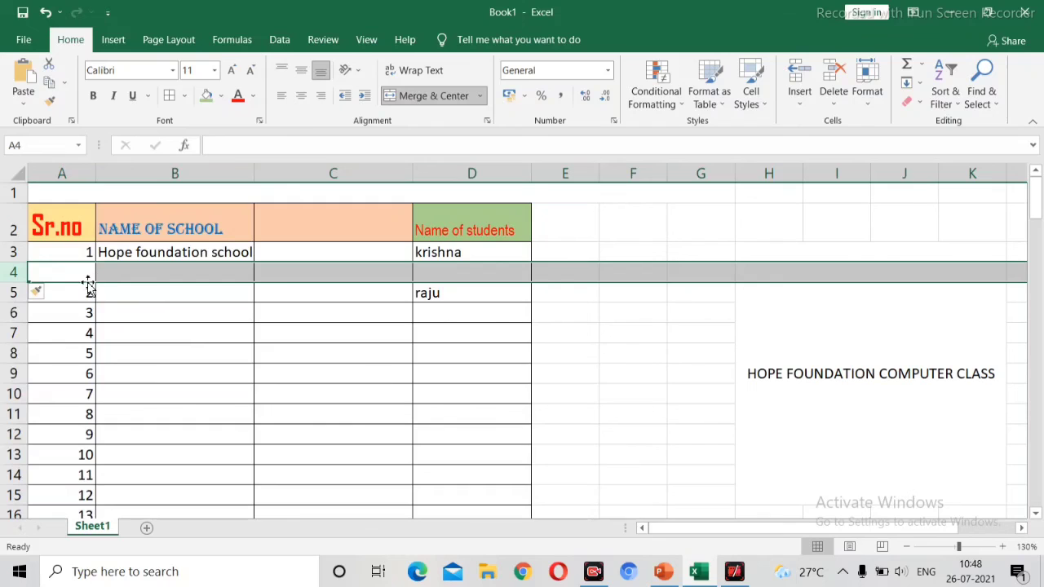
{"action": "right_click", "coordinate": [15, 276]}
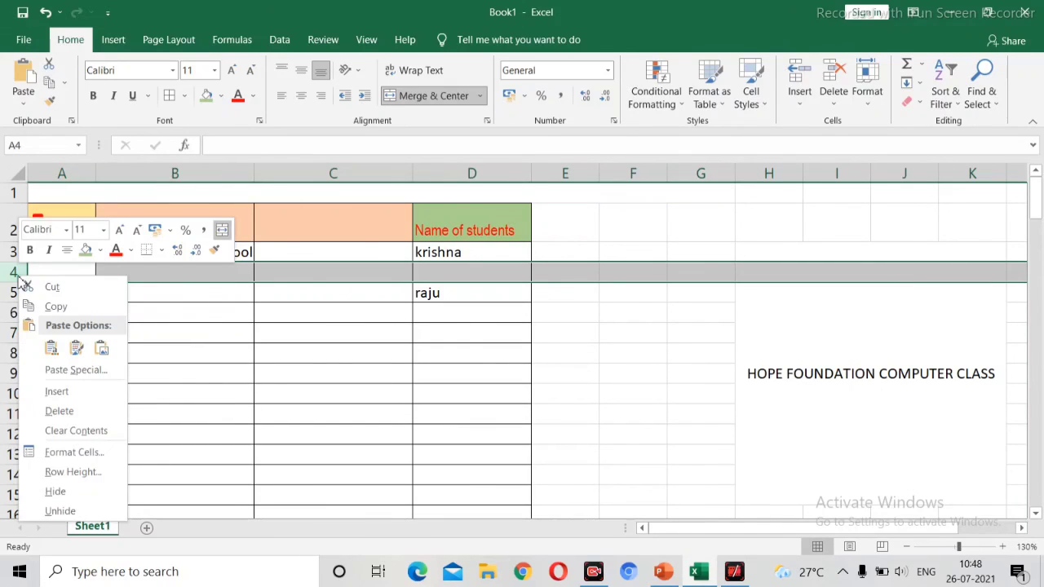
{"action": "left_click", "coordinate": [58, 411]}
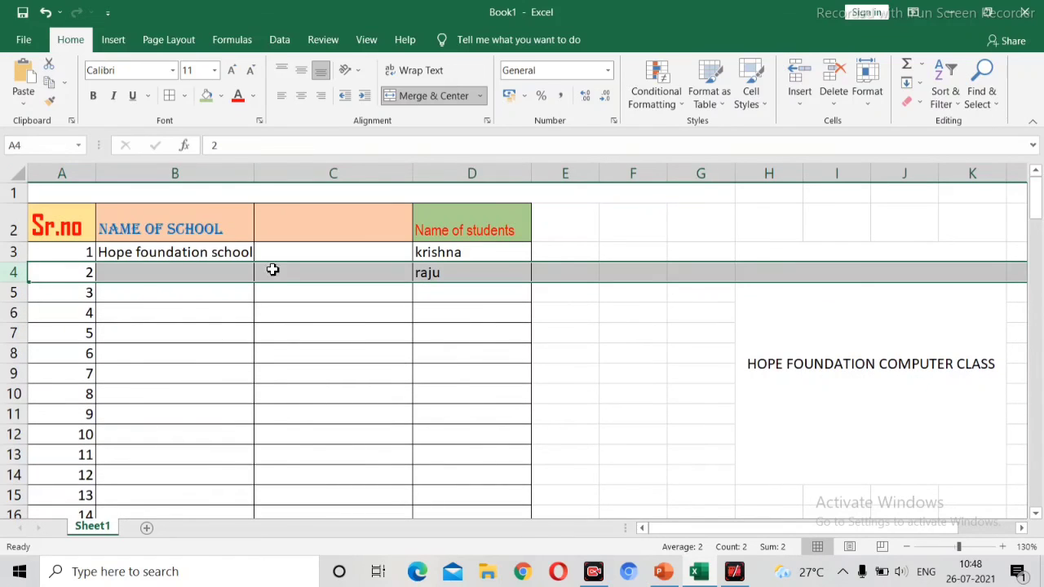
Step: Delete the inserted blank column C
{"action": "left_click", "coordinate": [295, 237]}
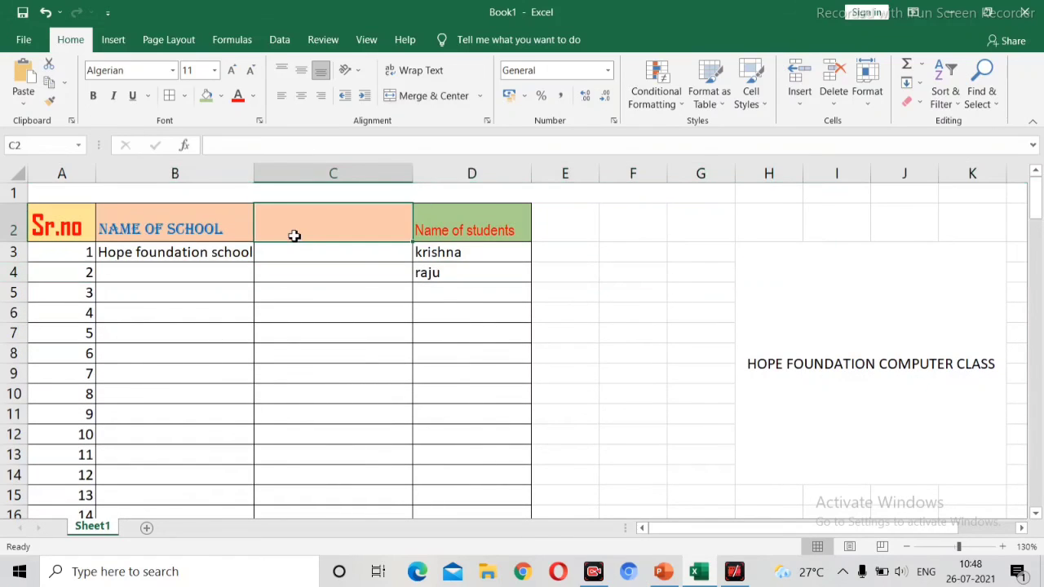
{"action": "left_click", "coordinate": [344, 175]}
{"action": "right_click", "coordinate": [345, 176]}
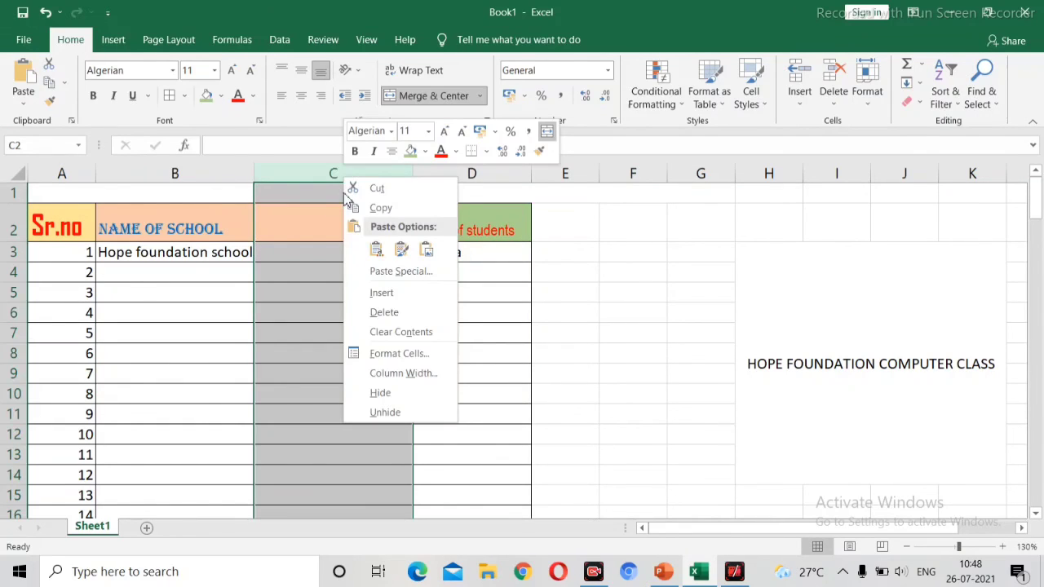
{"action": "left_click", "coordinate": [361, 315]}
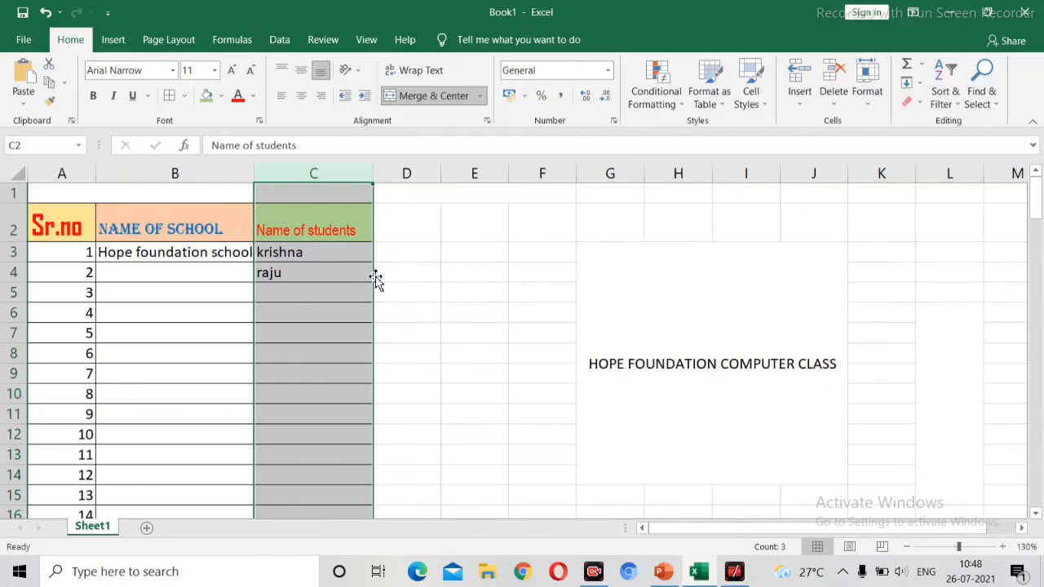
{"action": "left_click", "coordinate": [362, 214]}
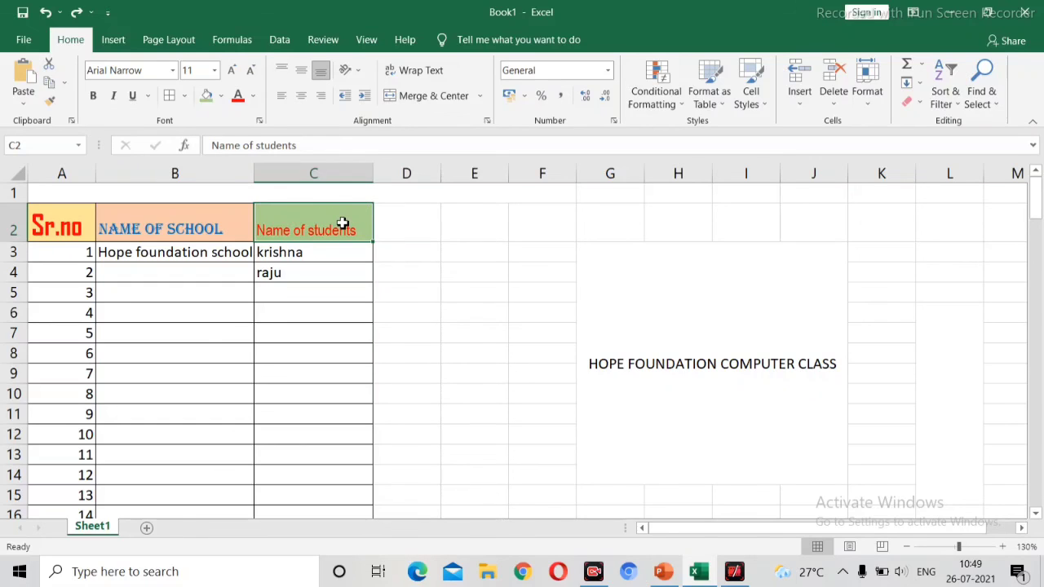
Step: Increase the indent of the Name of students heading in C2 several times, then decrease it back to none
{"action": "left_click", "coordinate": [364, 96]}
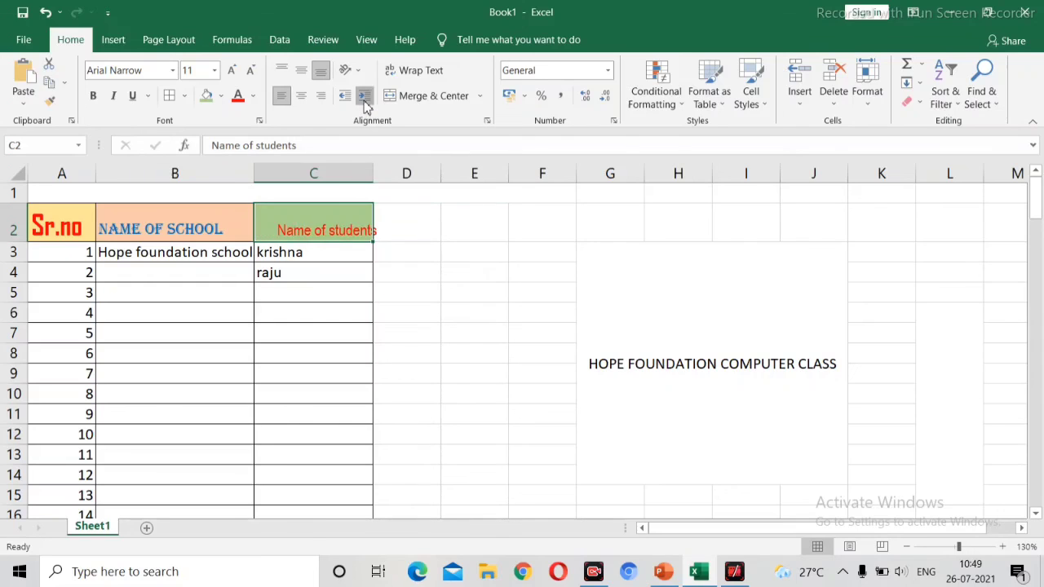
{"action": "left_click", "coordinate": [365, 97]}
{"action": "left_click", "coordinate": [364, 96]}
{"action": "left_click", "coordinate": [365, 96]}
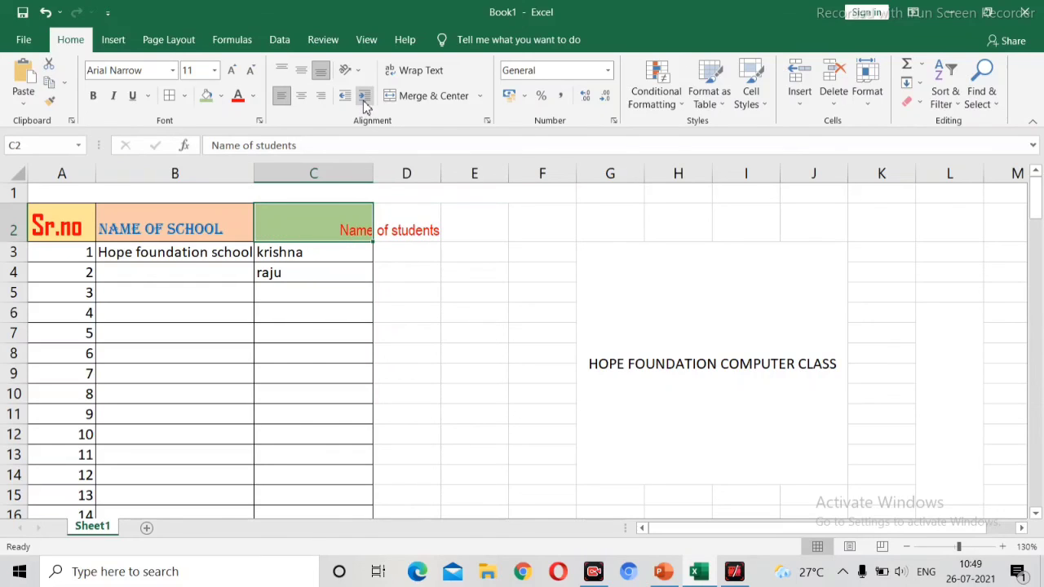
{"action": "left_click", "coordinate": [347, 100]}
{"action": "left_click", "coordinate": [346, 100]}
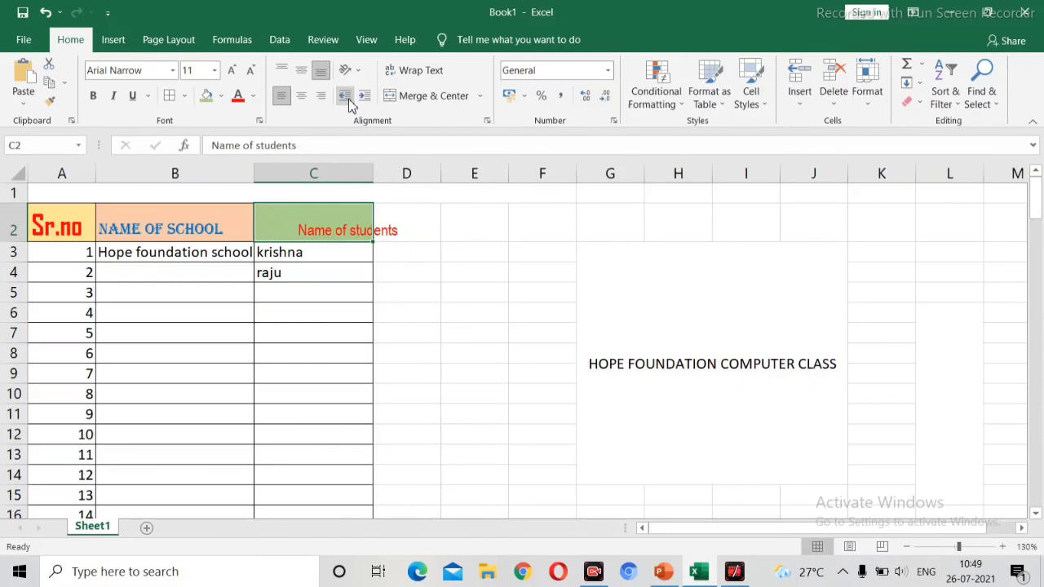
{"action": "left_click", "coordinate": [347, 100]}
{"action": "left_click", "coordinate": [347, 100]}
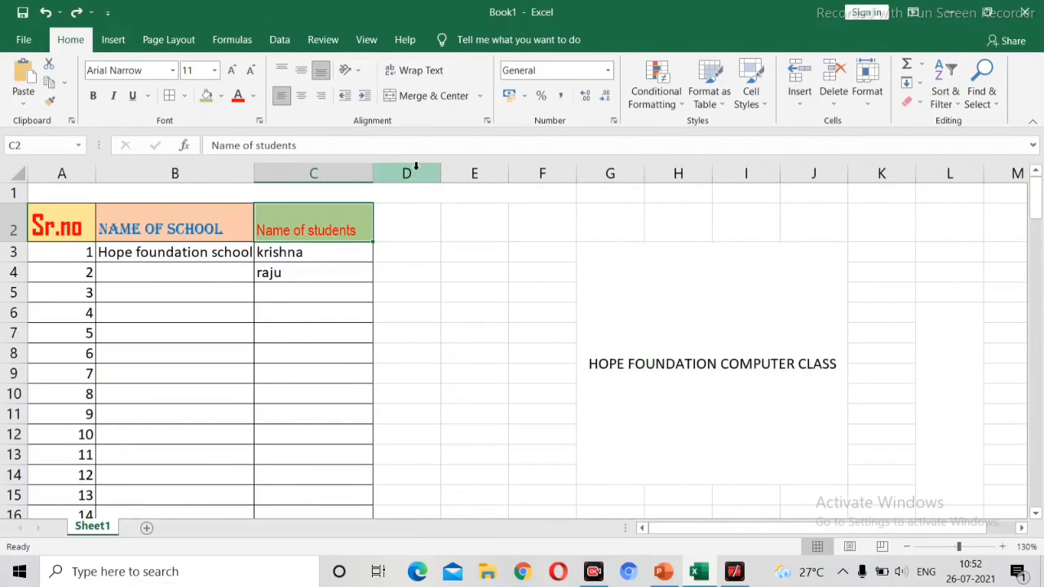
Step: Enter the long sample text HGDHGDHGDHGFDFHJHFJHFJFJGFK in cell D3
{"action": "left_click", "coordinate": [425, 258]}
{"action": "type", "text": "HGDHGD"}
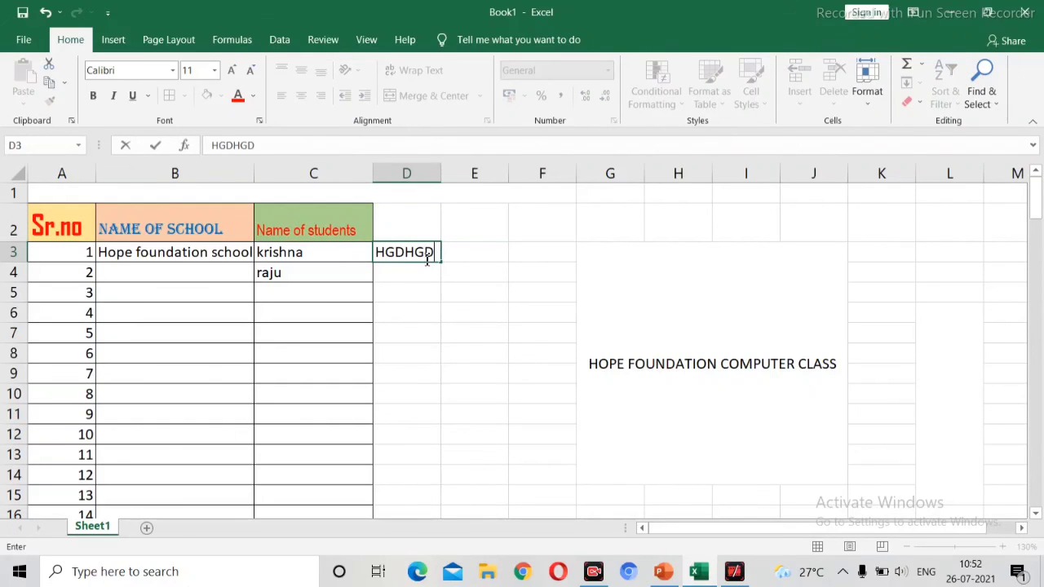
{"action": "type", "text": "HGDHGFDFHJHFJHFJFJGFK"}
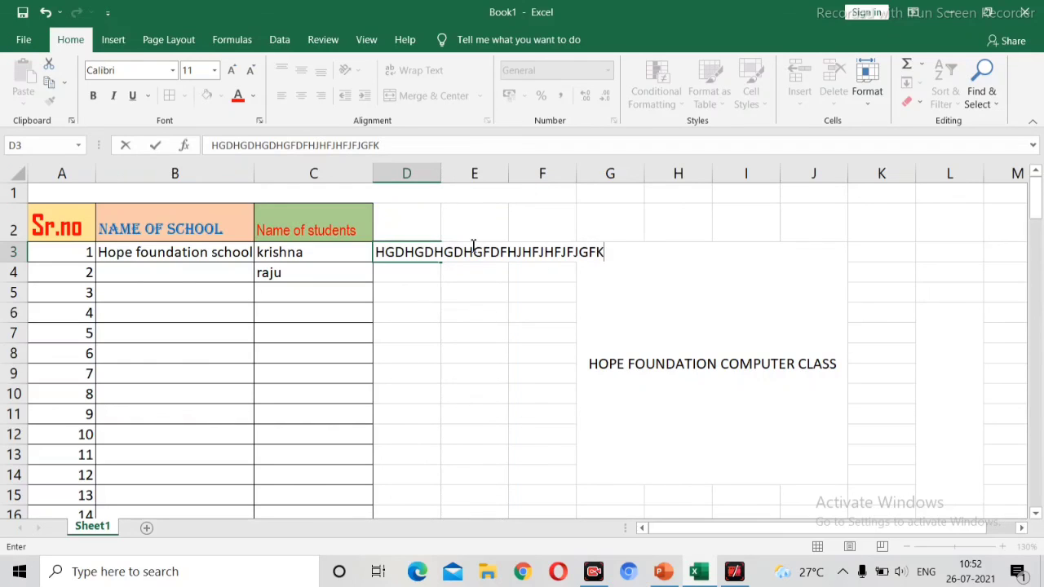
{"action": "left_click", "coordinate": [431, 266]}
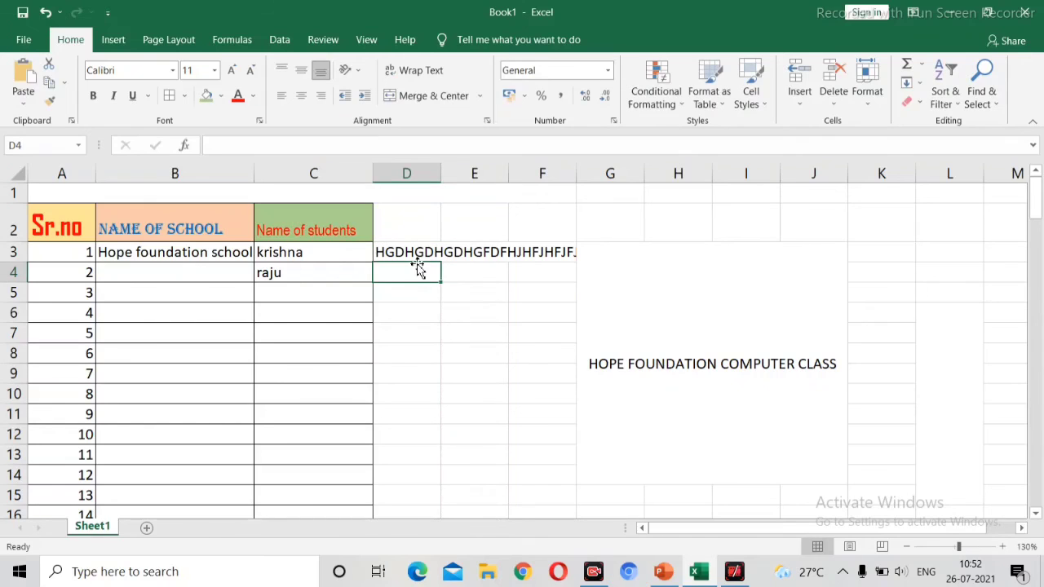
Step: Turn on Wrap Text for column D so the long entry in D3 wraps onto multiple lines
{"action": "left_click", "coordinate": [415, 254]}
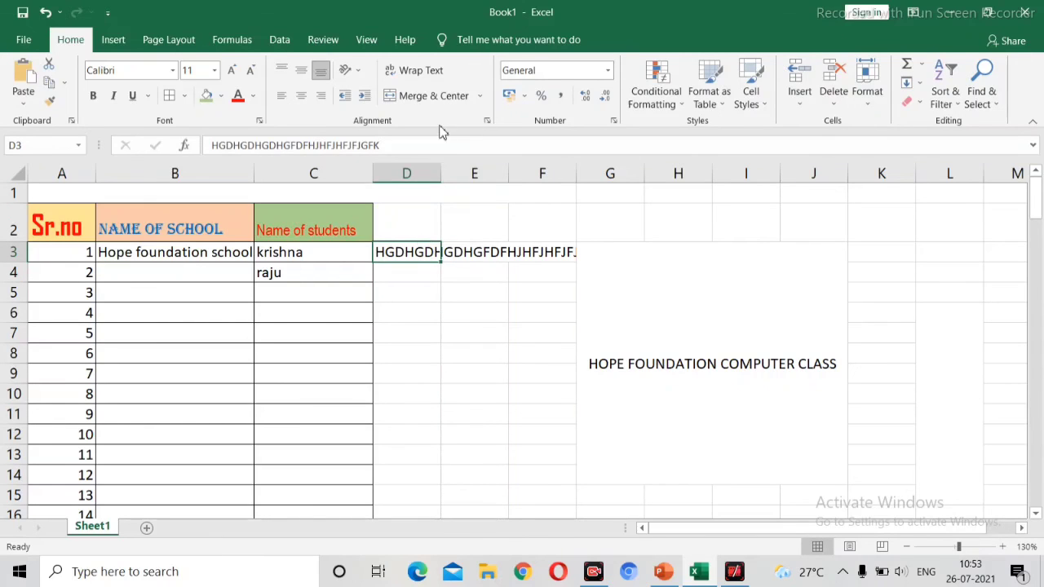
{"action": "left_click", "coordinate": [406, 174]}
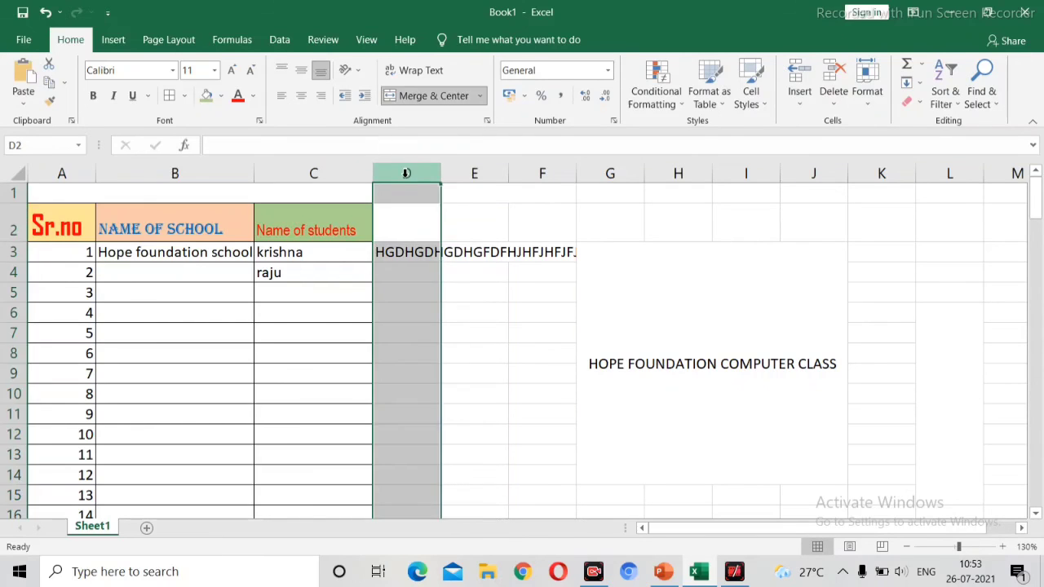
{"action": "left_click", "coordinate": [432, 76]}
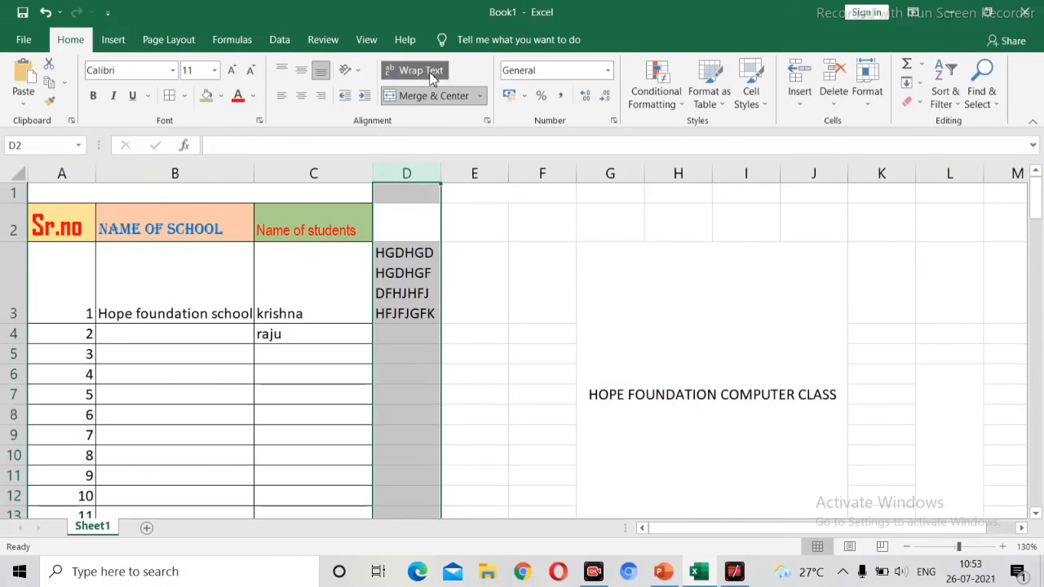
{"action": "left_click", "coordinate": [450, 312]}
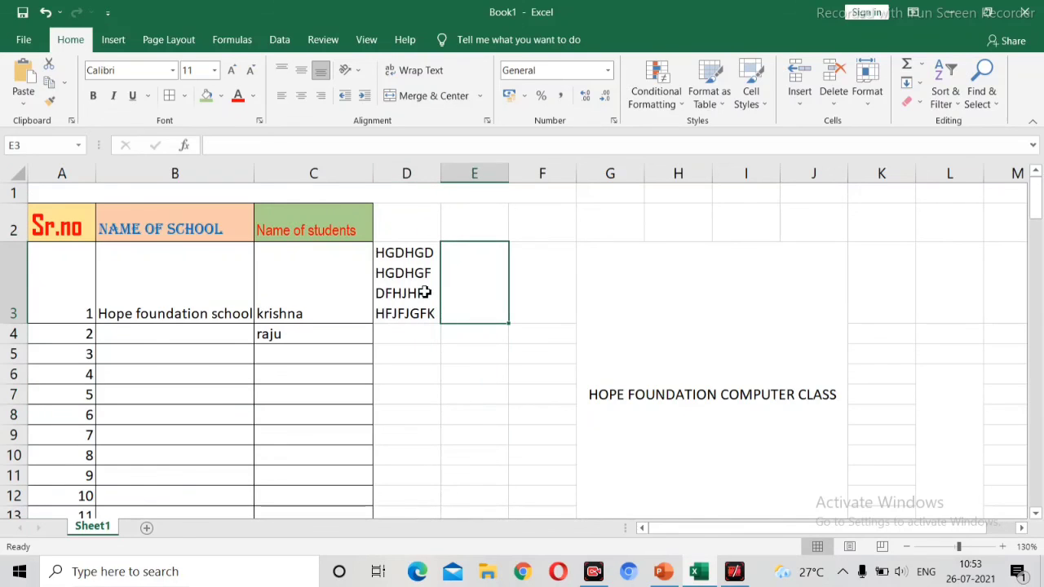